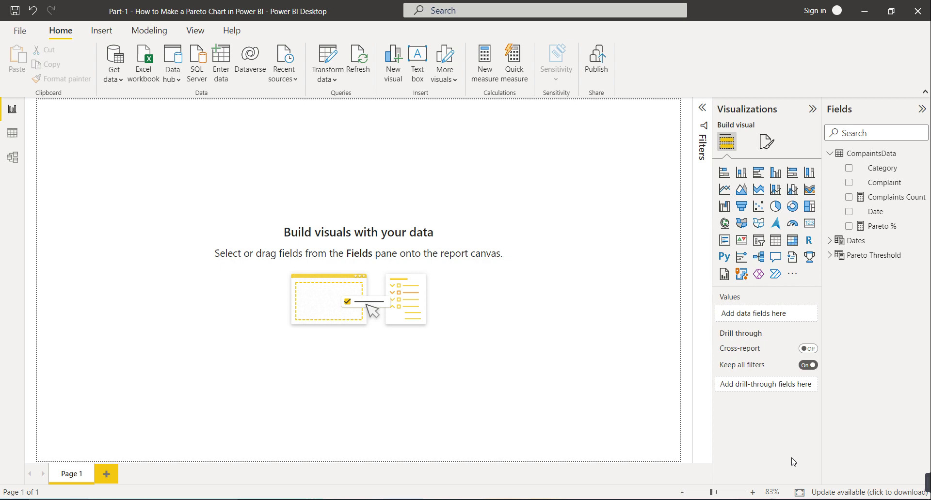
Review the complaints table's rows and Category filter, then show the model diagram
left_click(13, 132)
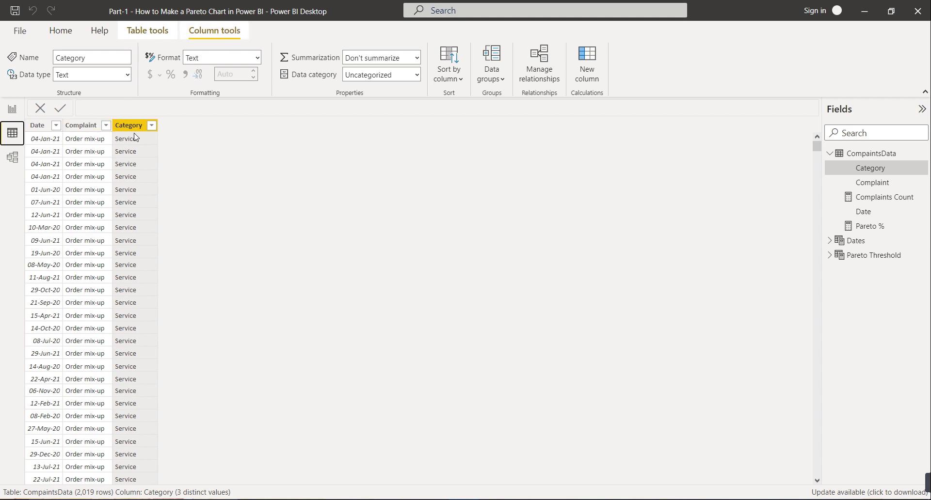
left_click(151, 126)
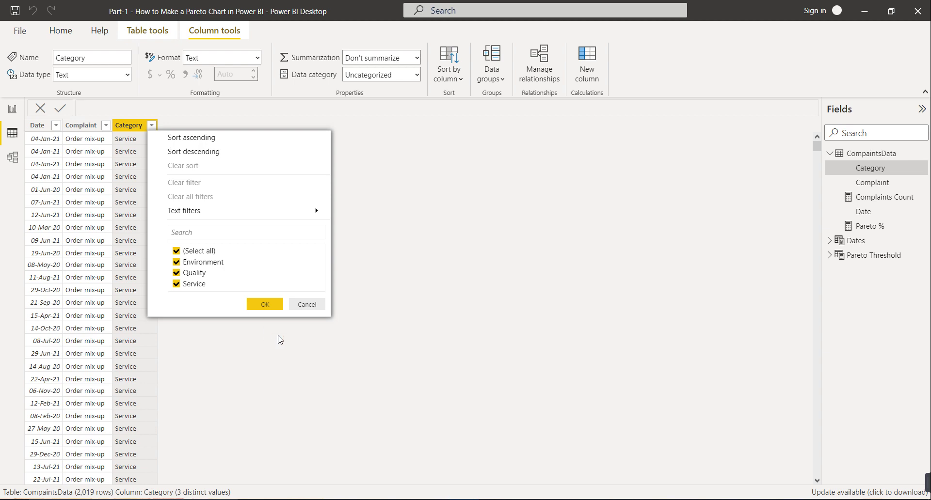
left_click(290, 348)
left_click(11, 157)
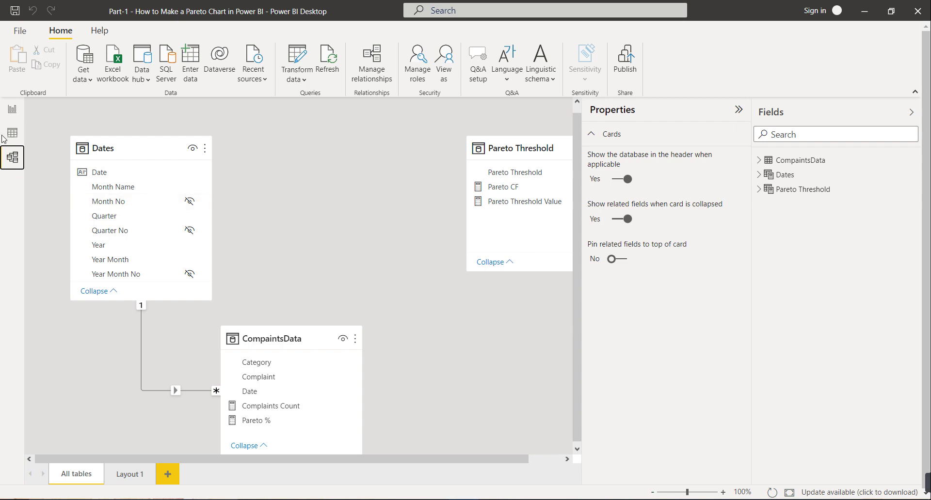
Return to the report page and show the Complaints Count formula COUNTROWS(CompaintsData)
left_click(12, 109)
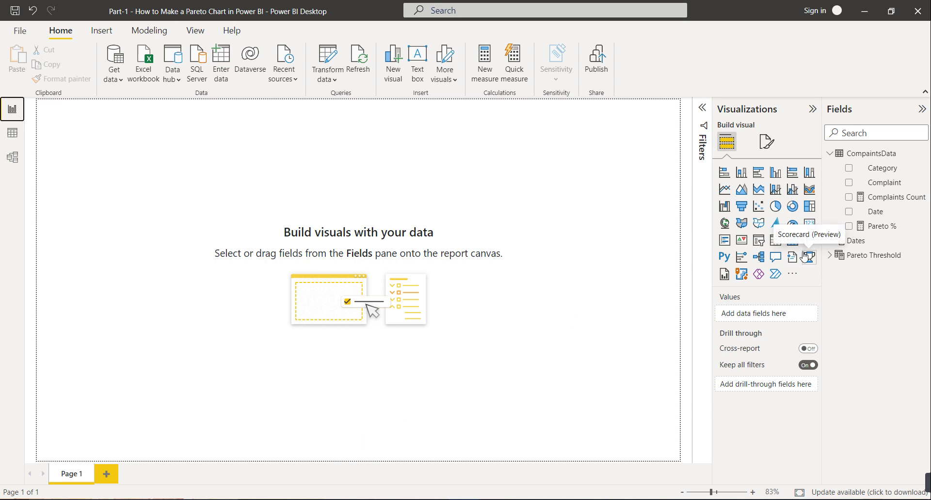
left_click(880, 199)
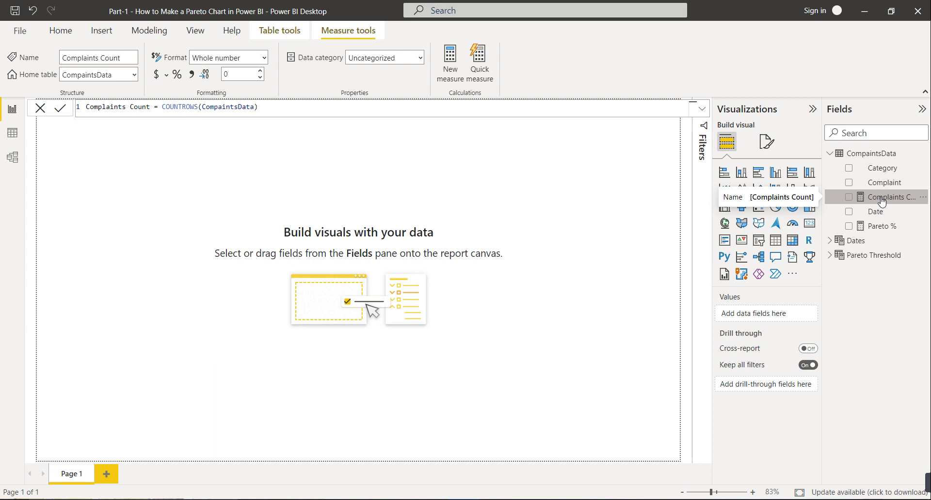
Display and select the Pareto % measure's full cumulative-percentage DAX in the formula bar
left_click(881, 227)
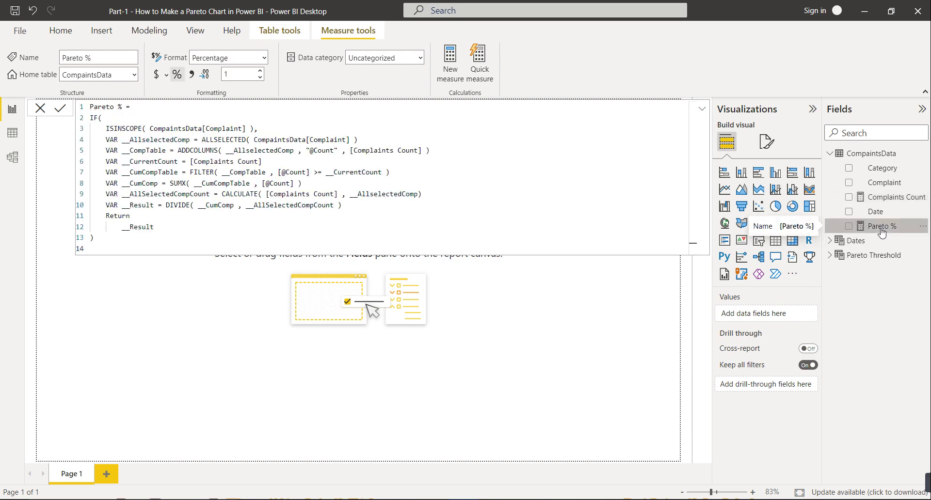
left_click_drag(96, 238, 87, 110)
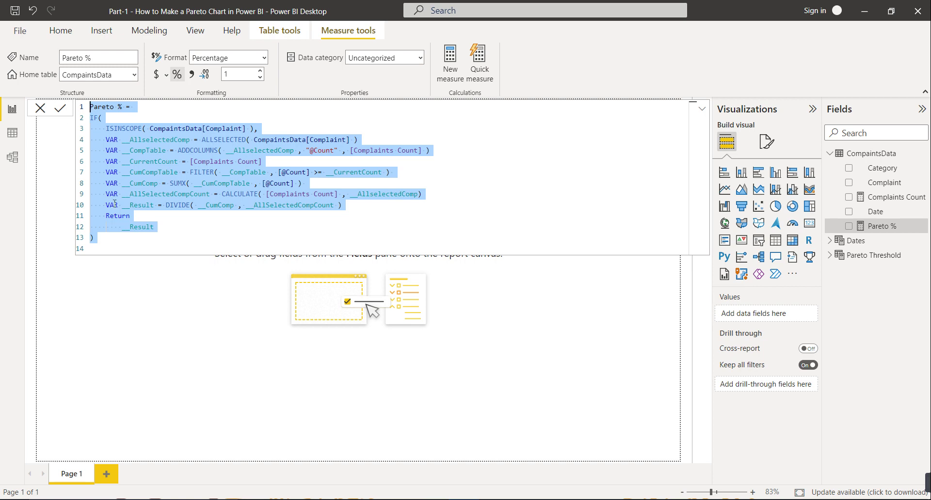
left_click(298, 401)
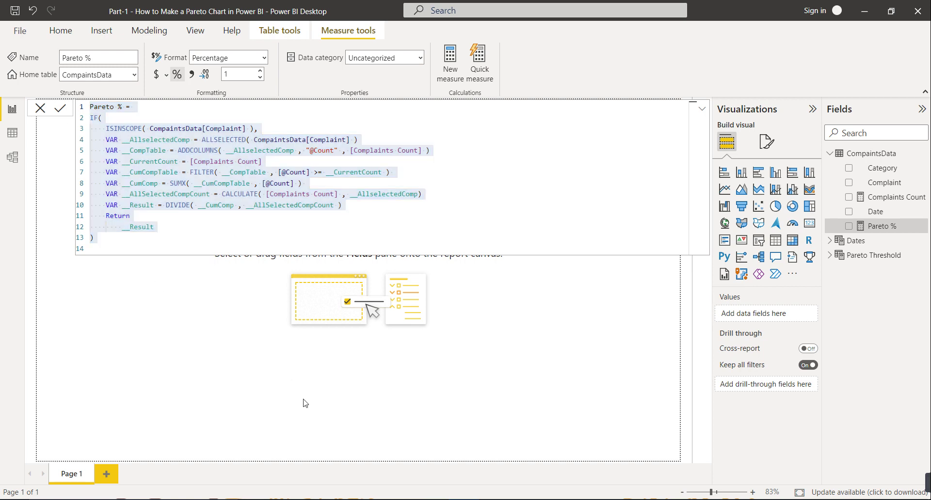
Add a line and stacked column chart and widen it across the report page
left_click(775, 189)
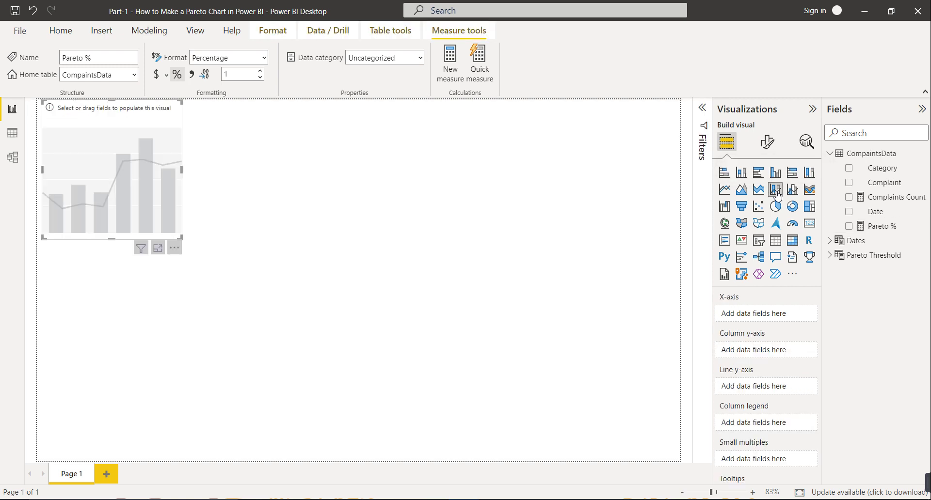
mouse_move(147, 262)
left_mouse_down()
mouse_move(141, 329)
mouse_move(142, 274)
left_mouse_up()
left_click_drag(179, 241, 620, 255)
left_click(157, 249)
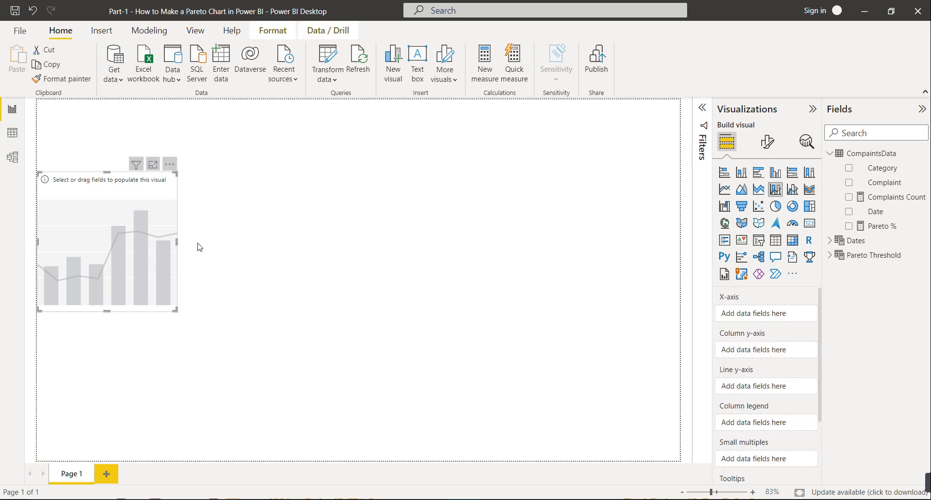
left_click_drag(178, 241, 678, 261)
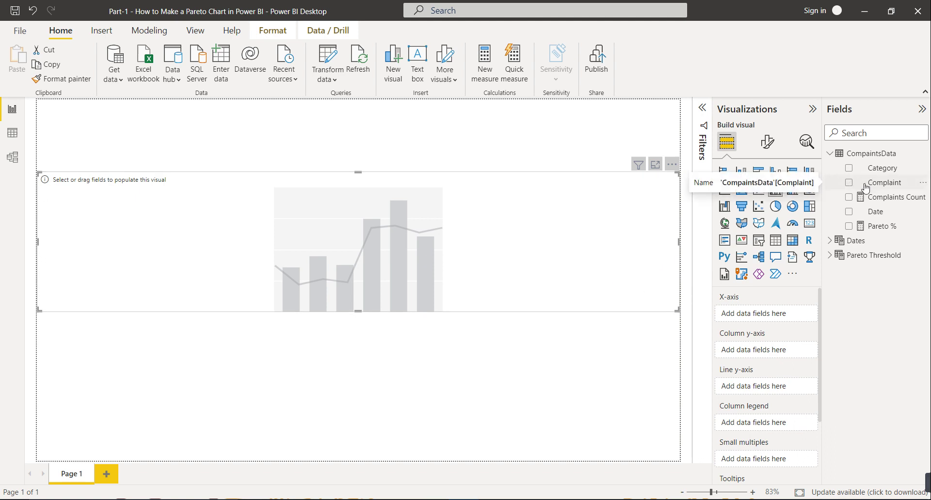
Plot Complaints Count columns and a Pareto % line by Complaint, then make the chart taller
left_click_drag(868, 187, 775, 310)
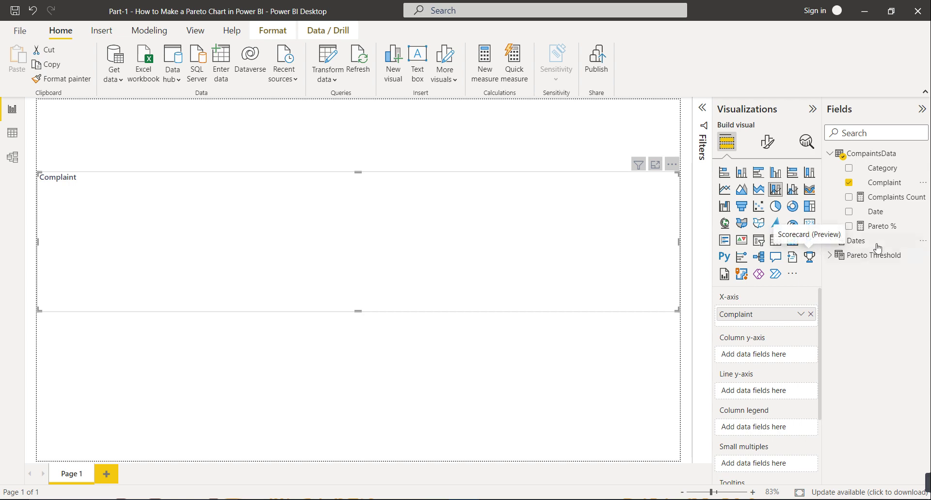
left_click_drag(892, 199, 777, 358)
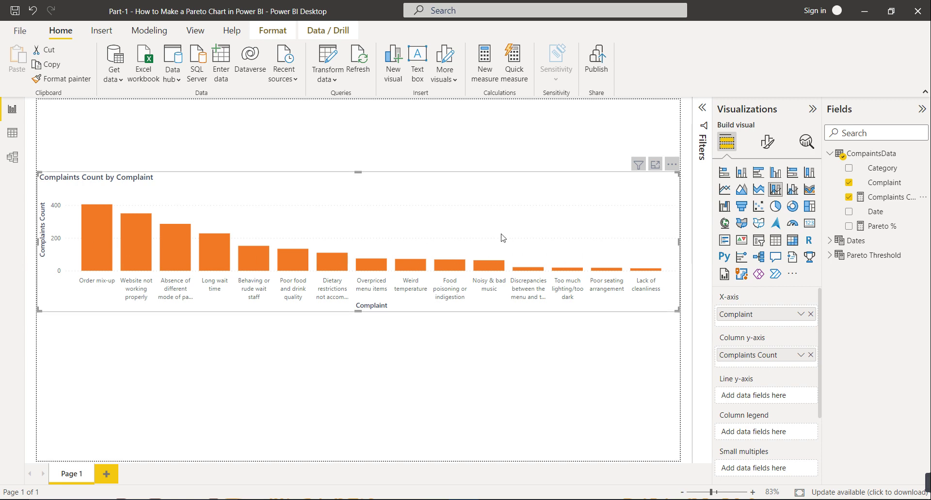
left_click_drag(889, 225, 773, 397)
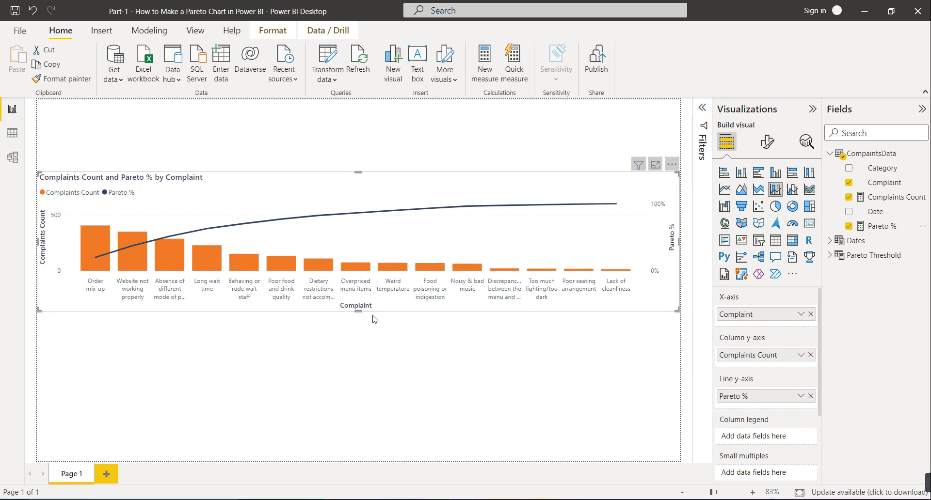
left_click_drag(358, 311, 358, 423)
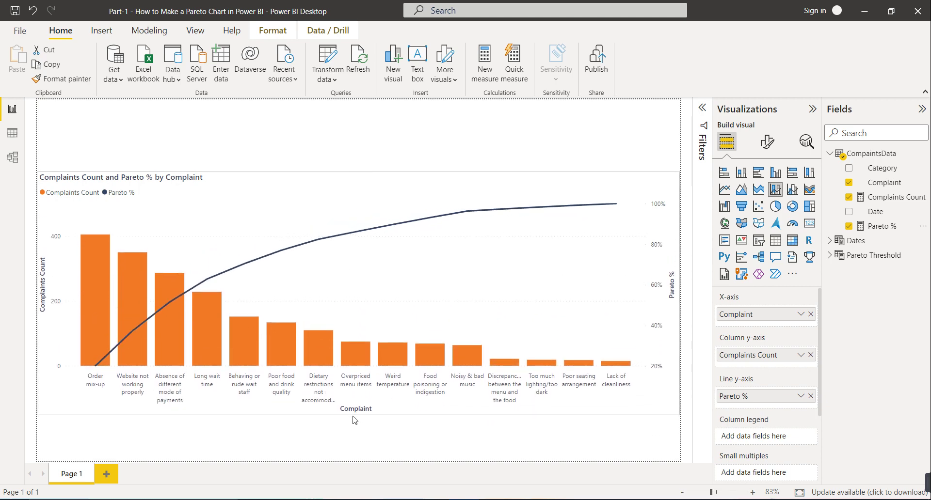
Make the x-axis labels bold and dark navy, and colour the x-axis title dark navy
left_click(767, 141)
left_click(739, 225)
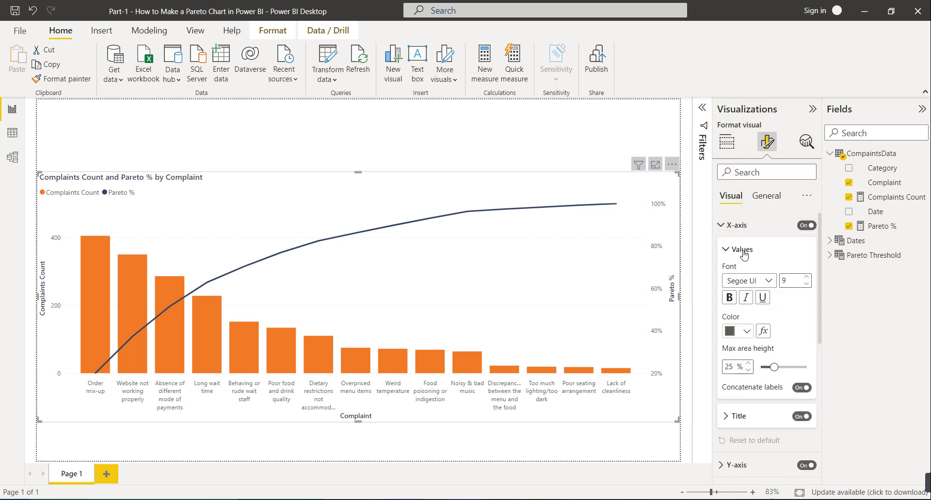
left_click(728, 298)
left_click(745, 331)
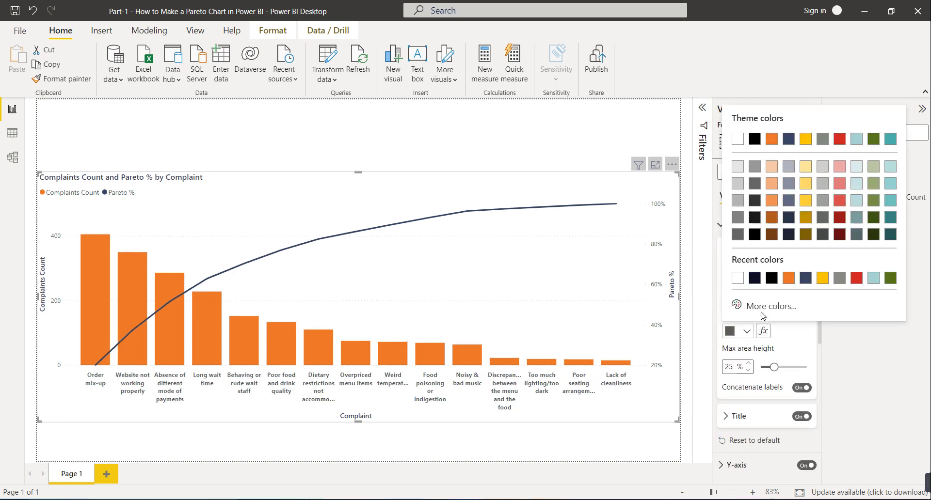
left_click(755, 279)
scroll(765, 353, "down", 1)
scroll(765, 353, "down", 2)
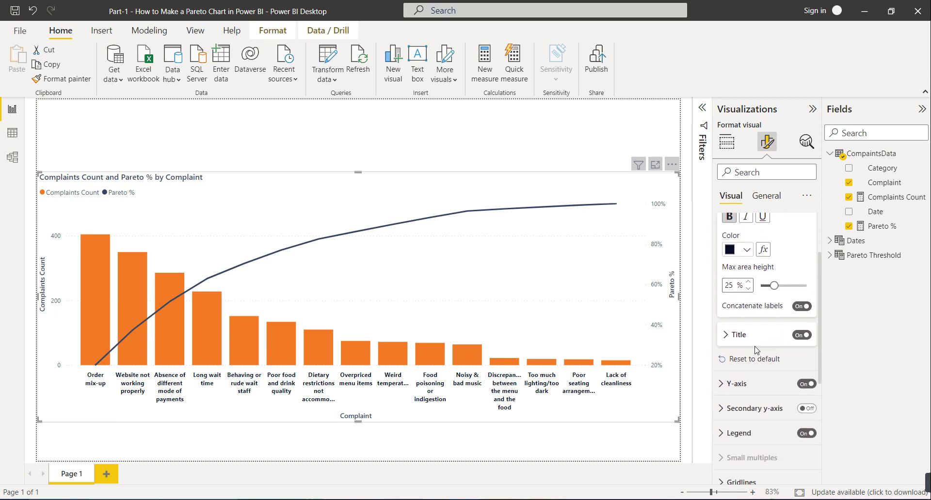
left_click(739, 335)
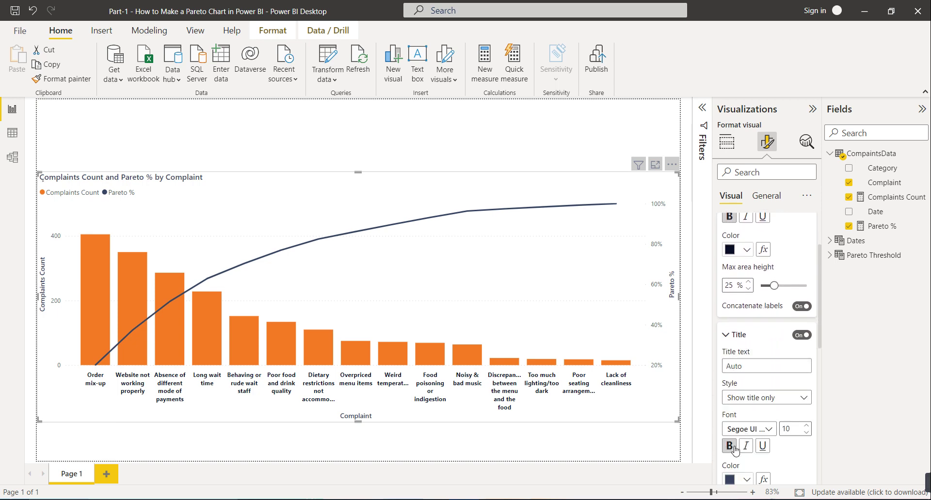
scroll(759, 446, "down", 4)
left_click(744, 358)
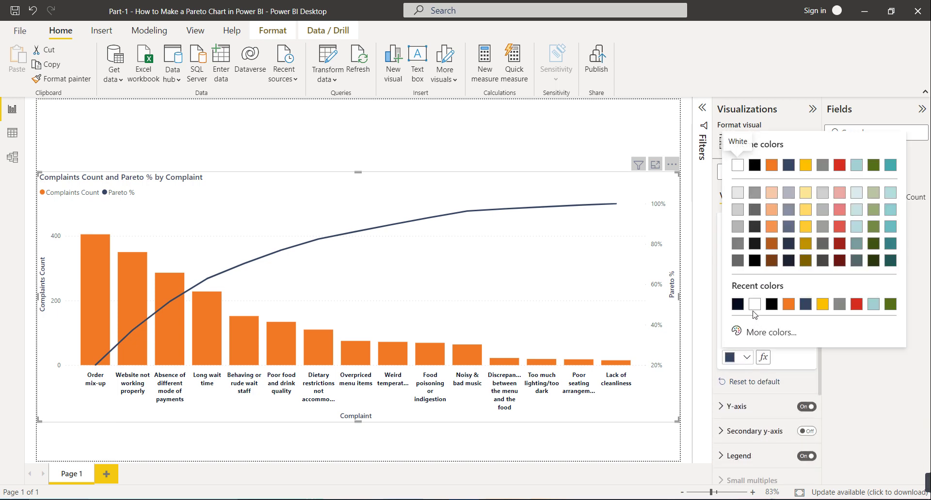
left_click(737, 304)
Make the y-axis value labels bold and dark navy
scroll(760, 347, "down", 3)
scroll(760, 347, "down", 1)
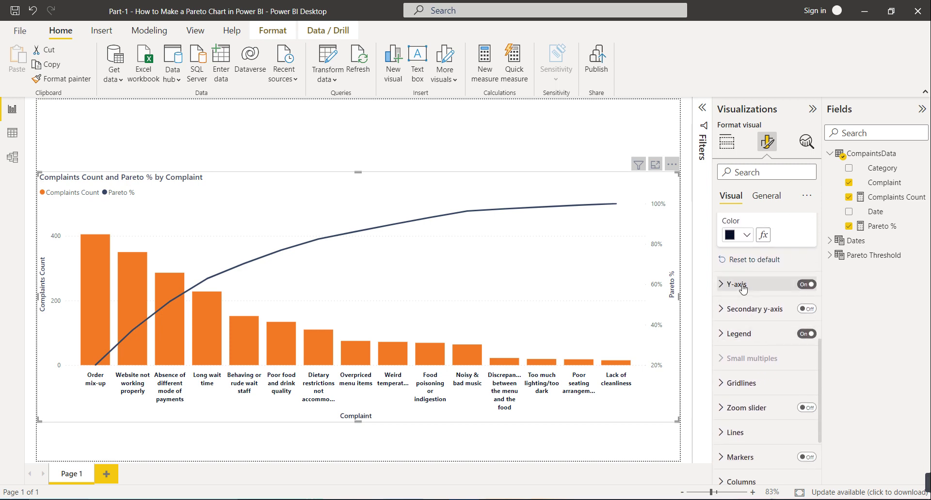
left_click(736, 285)
scroll(752, 406, "up", 5)
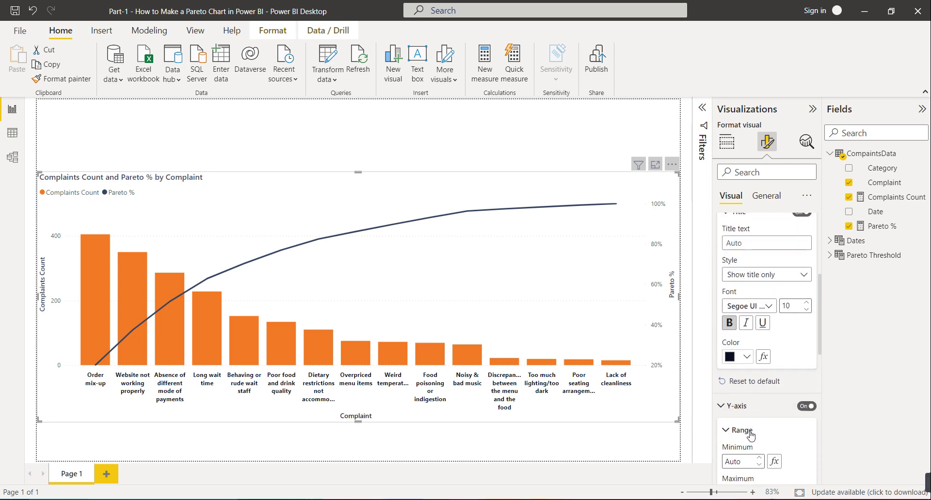
scroll(752, 400, "down", 8)
scroll(751, 395, "down", 2)
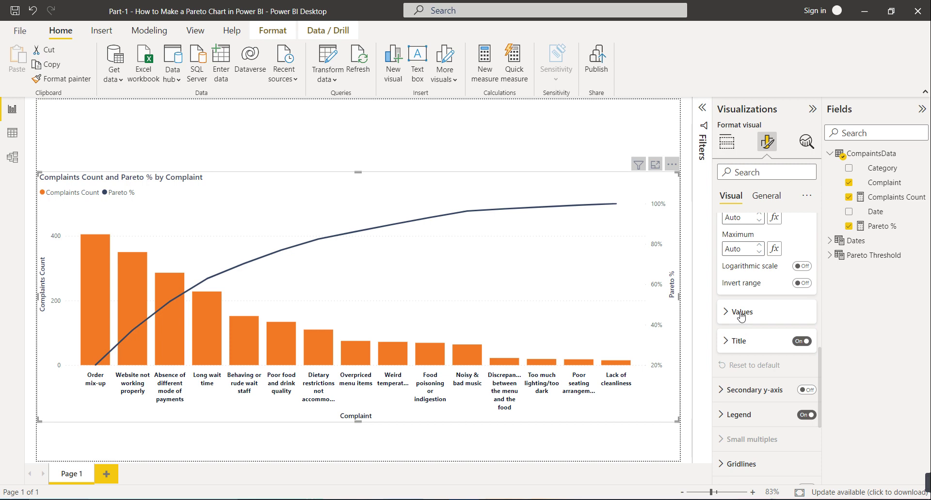
left_click(740, 312)
left_click(728, 360)
left_click(746, 393)
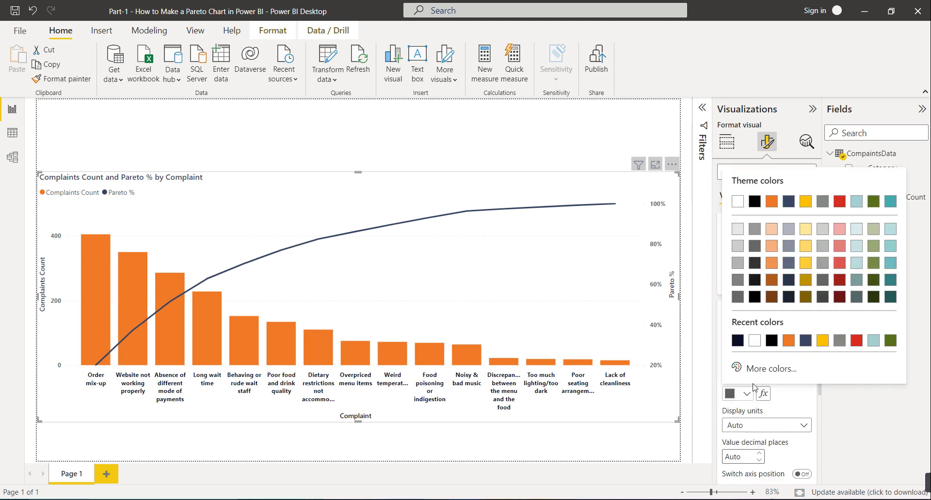
left_click(740, 345)
Make the axis title bold and near-black
scroll(749, 396, "down", 3)
scroll(749, 395, "down", 6)
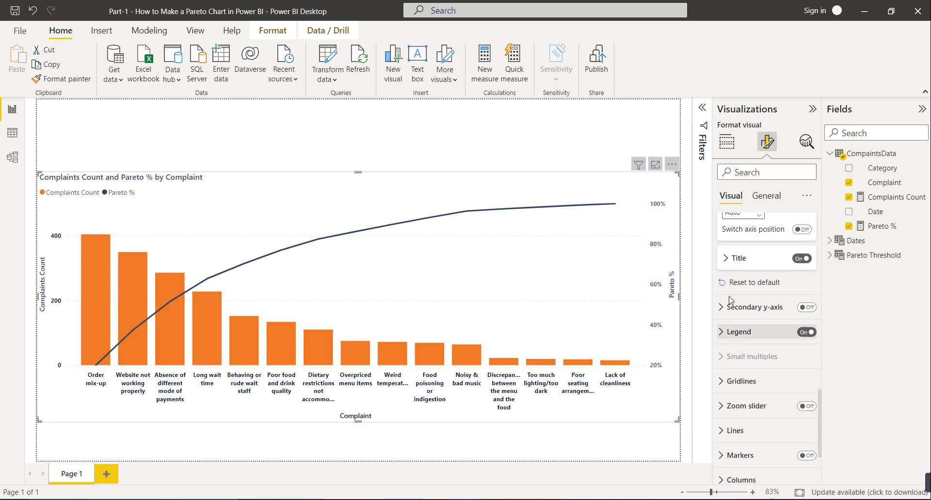
left_click(738, 259)
left_click(729, 370)
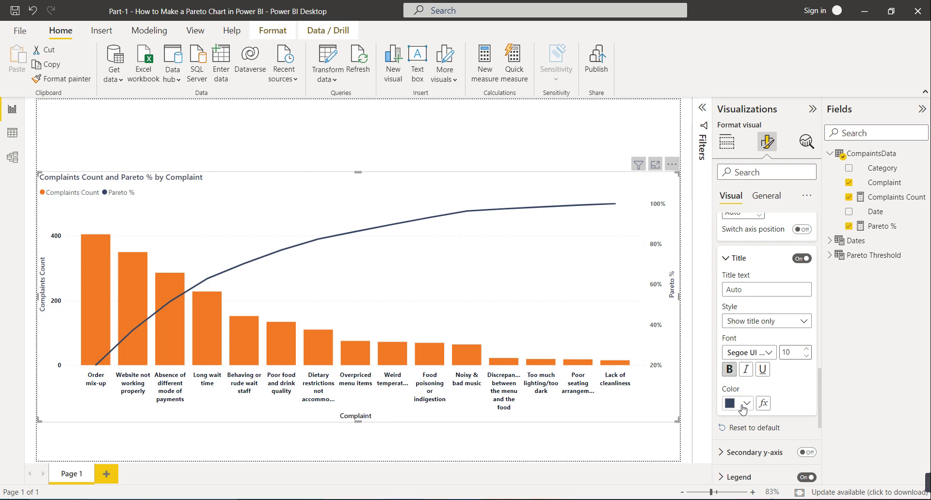
left_click(746, 403)
left_click(744, 202)
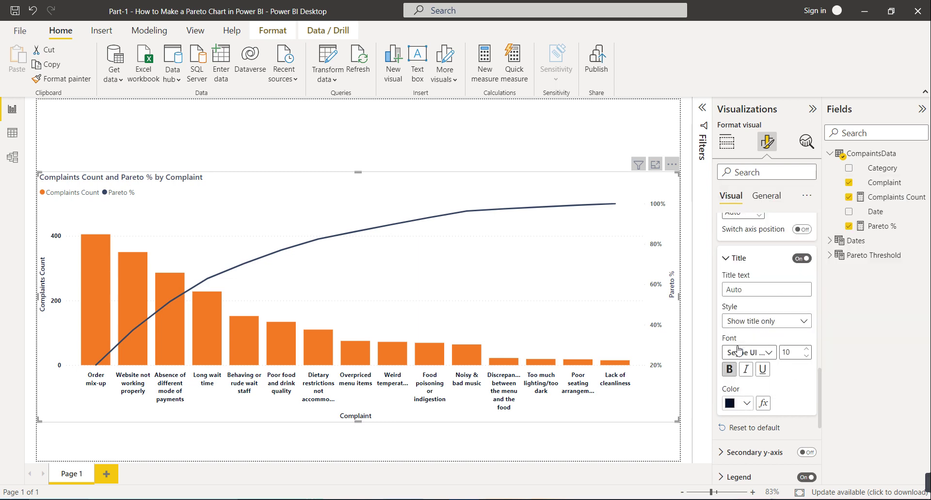
Make the legend text italic, bold and dark navy
scroll(747, 354, "down", 5)
left_click(741, 299)
scroll(751, 374, "down", 3)
left_click(739, 368)
left_click(740, 415)
left_click(741, 447)
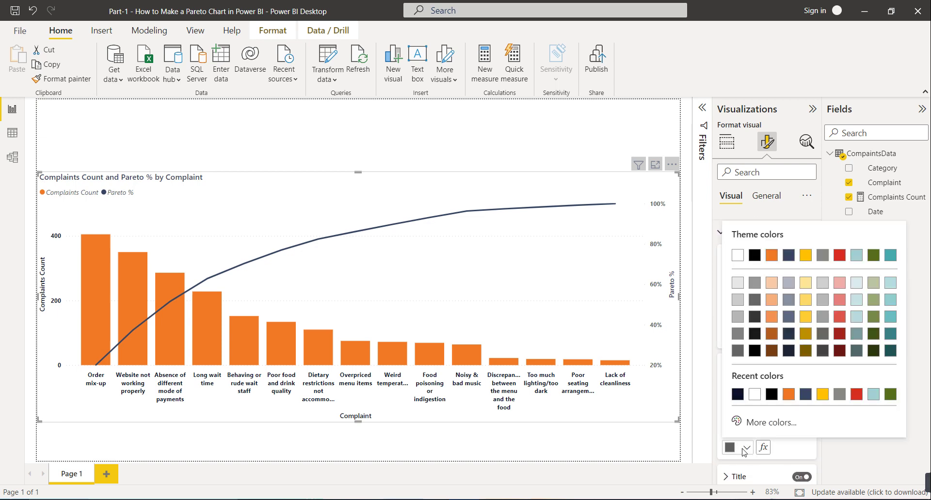
left_click(738, 394)
left_click(729, 413)
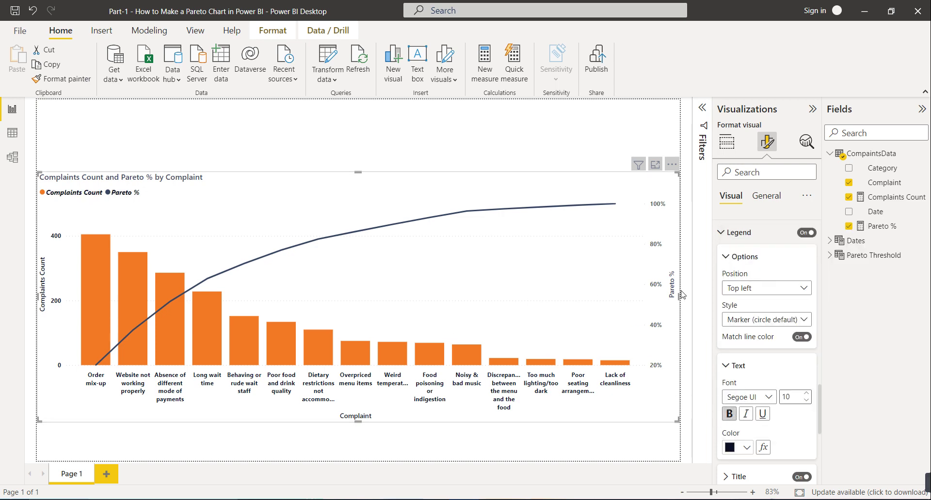
scroll(765, 290, "up", 3)
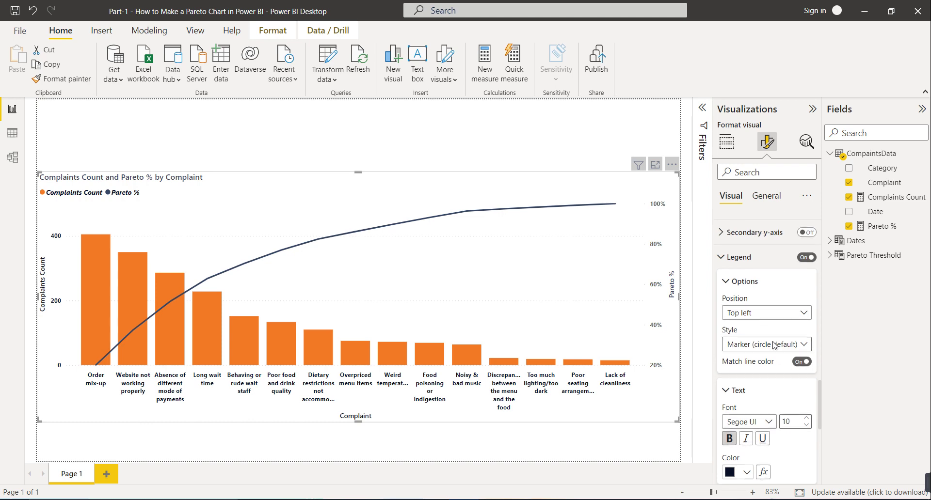
Set the chart title text colour to black
left_click(769, 199)
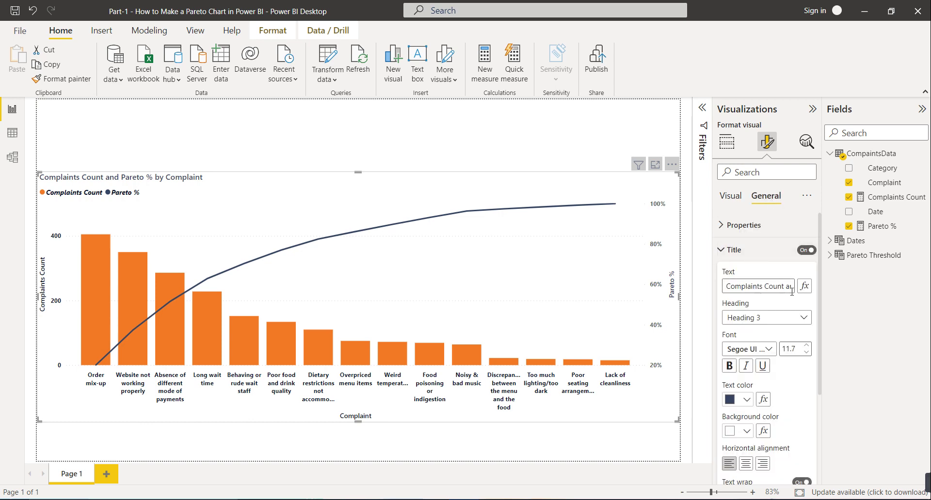
left_click(744, 400)
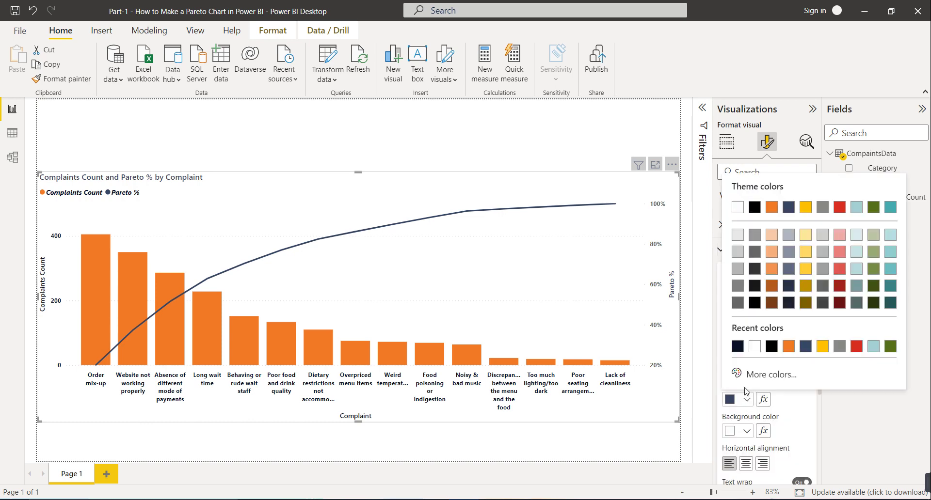
left_click(741, 353)
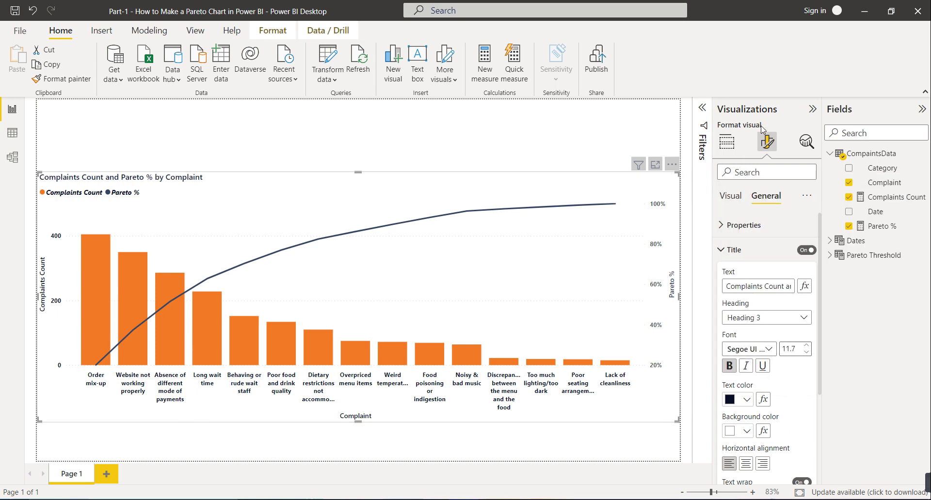
left_click(752, 226)
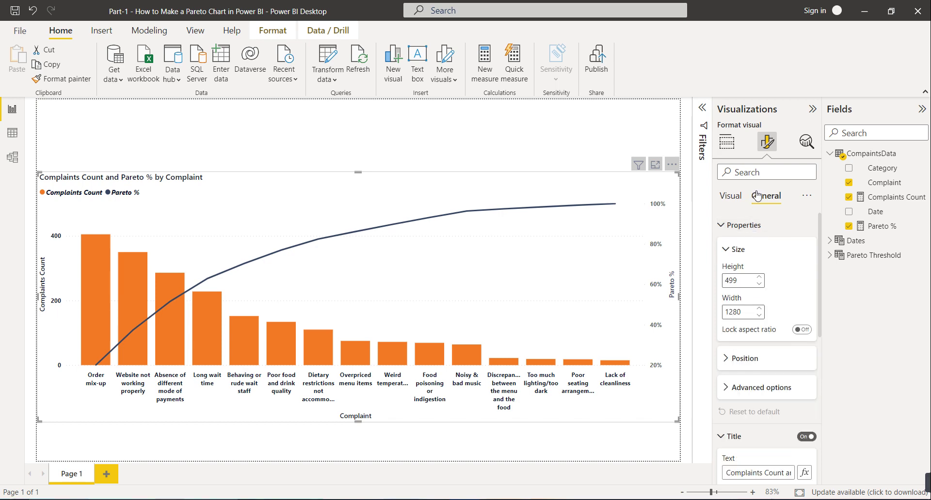
left_click(744, 226)
left_click(732, 250)
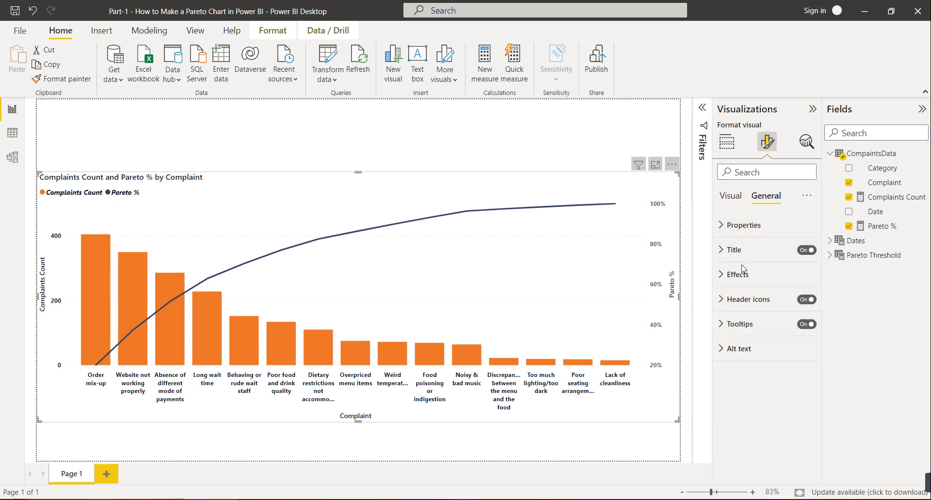
Give the chart visual a light grey background in Effects
left_click(737, 274)
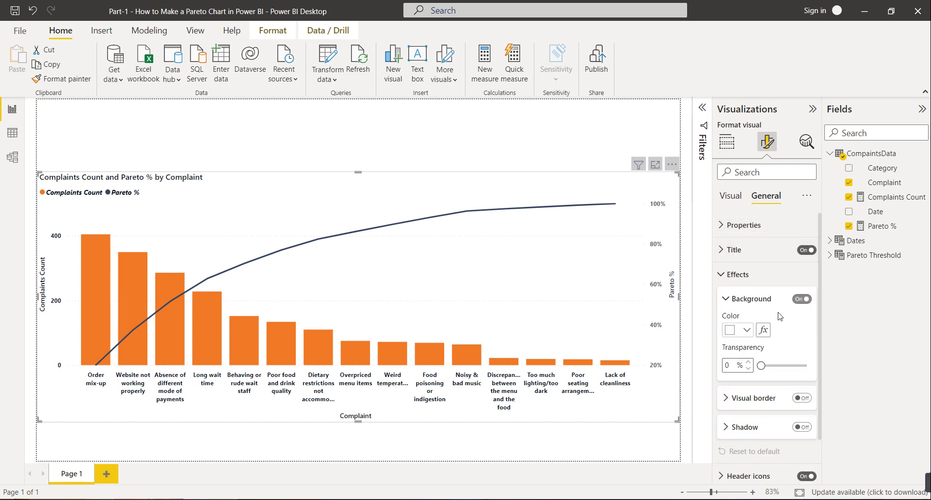
left_click(747, 331)
left_click(736, 183)
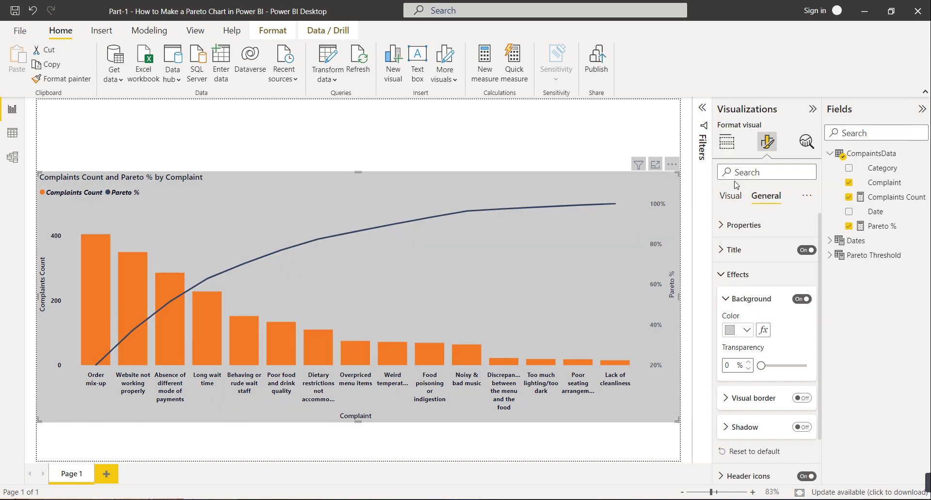
left_click(621, 140)
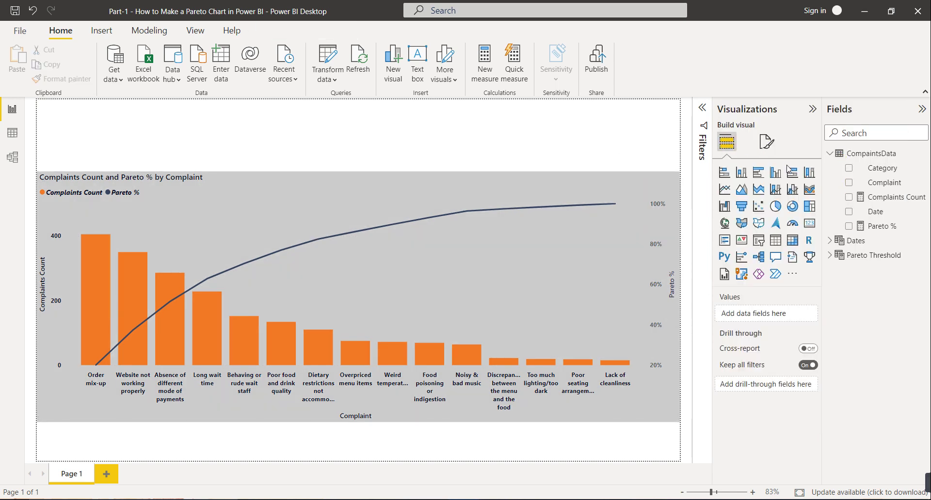
Set the page canvas background to light grey at 0% transparency
left_click(773, 145)
left_click(759, 225)
left_click(759, 227)
left_click(759, 249)
left_click(746, 286)
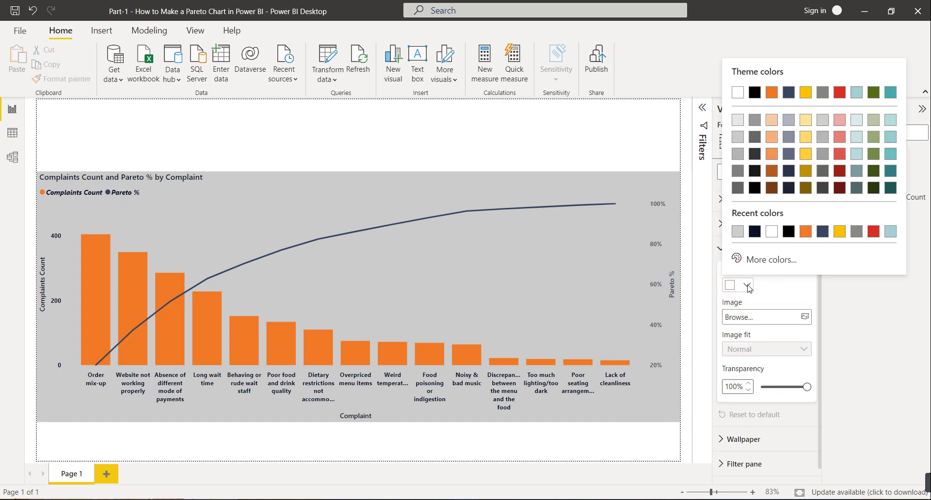
left_click(737, 232)
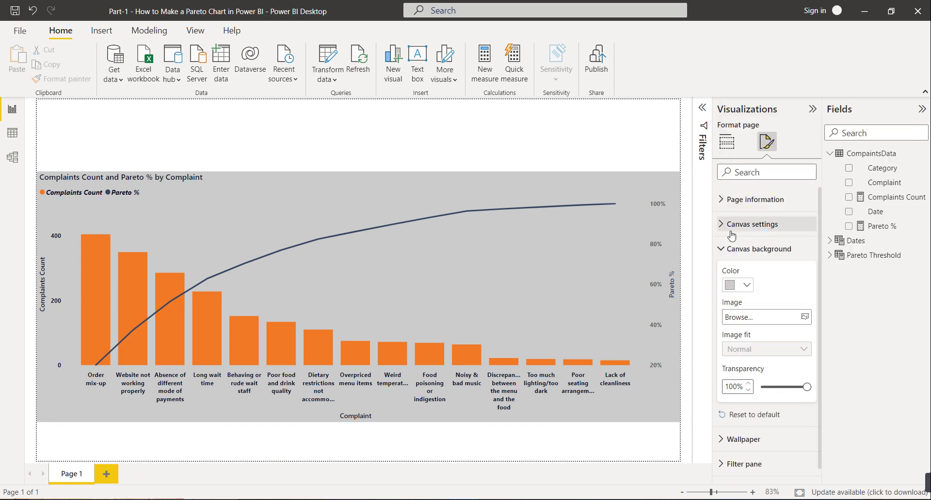
left_click_drag(805, 387, 759, 387)
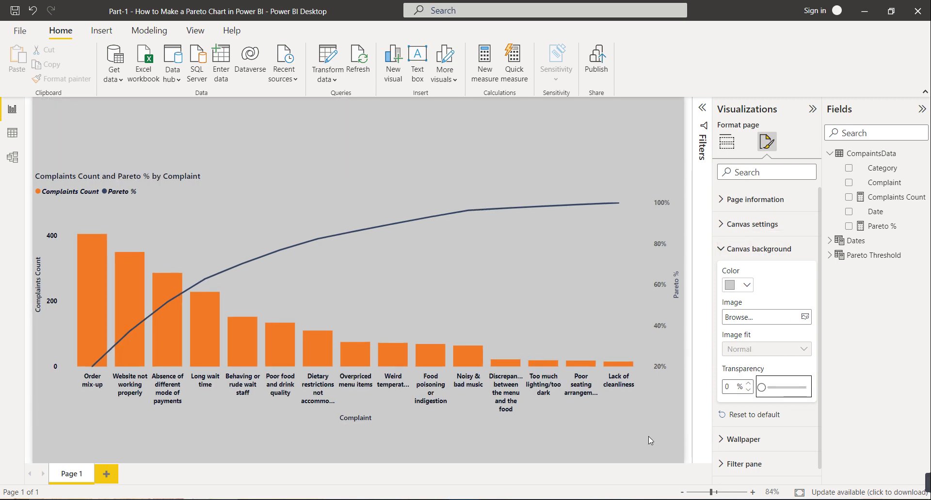
left_click(650, 461)
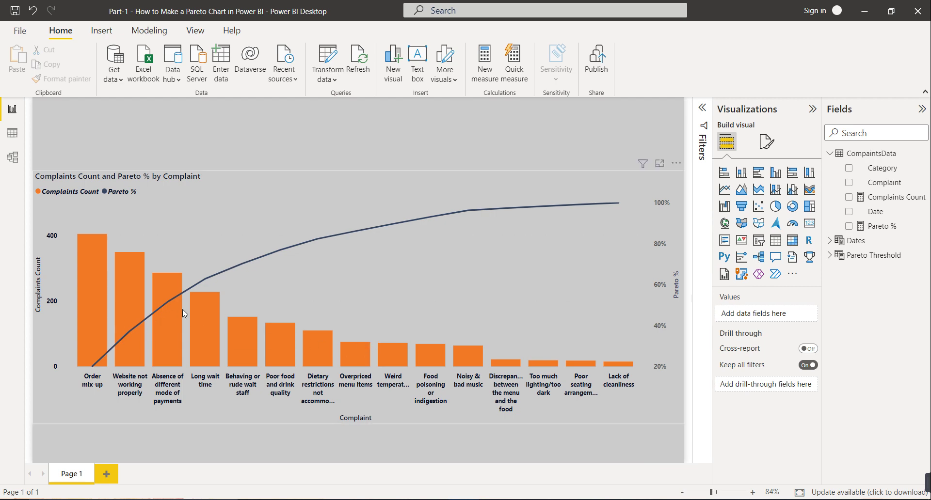
Collapse the page format settings and select the Pareto chart
left_click(766, 142)
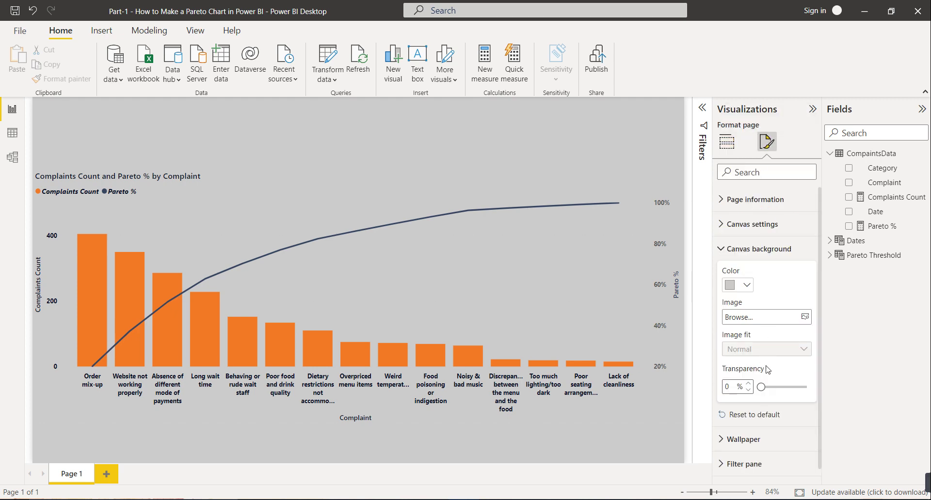
left_click(752, 200)
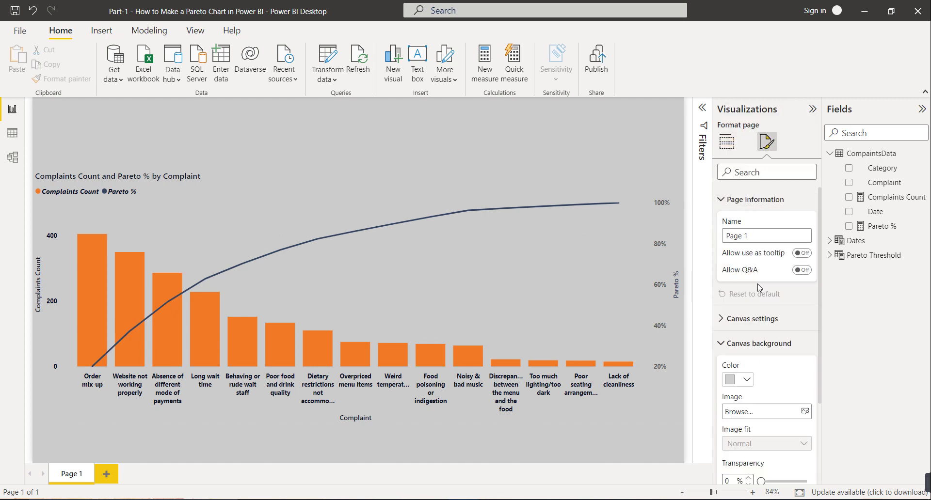
left_click(746, 343)
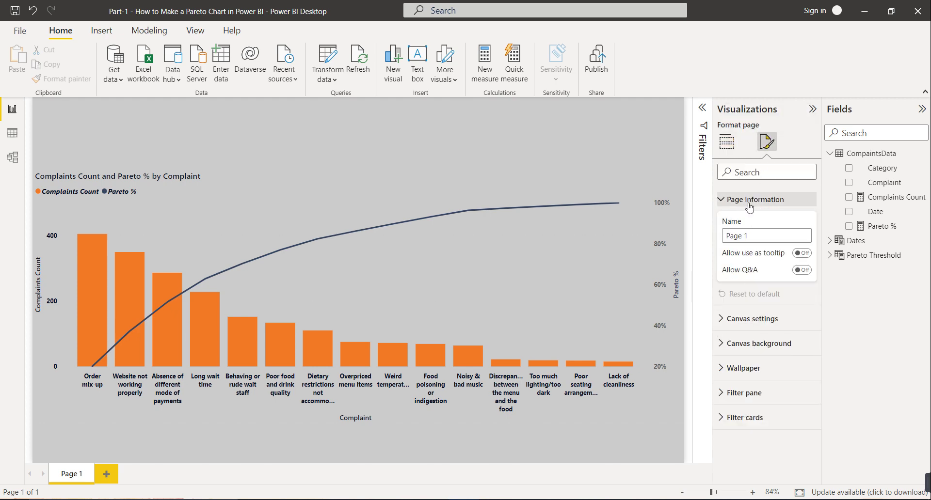
left_click(749, 207)
left_click(727, 141)
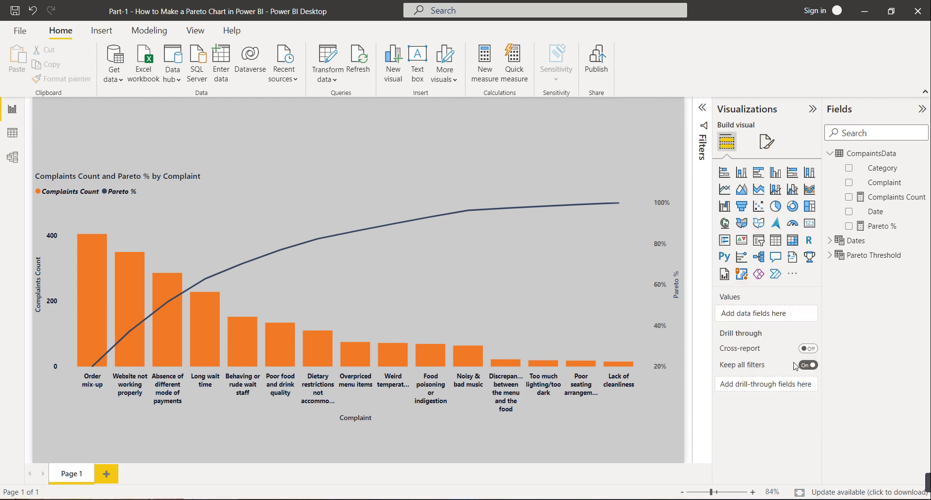
left_click(766, 141)
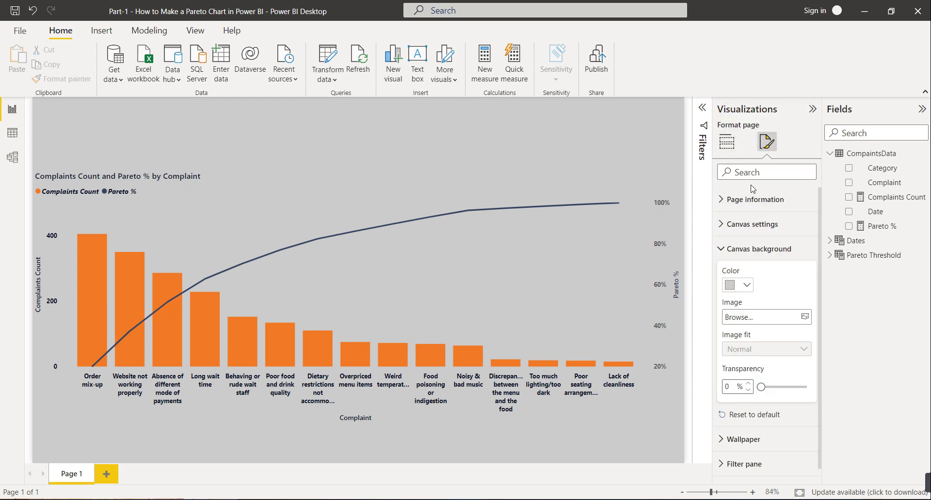
left_click(490, 241)
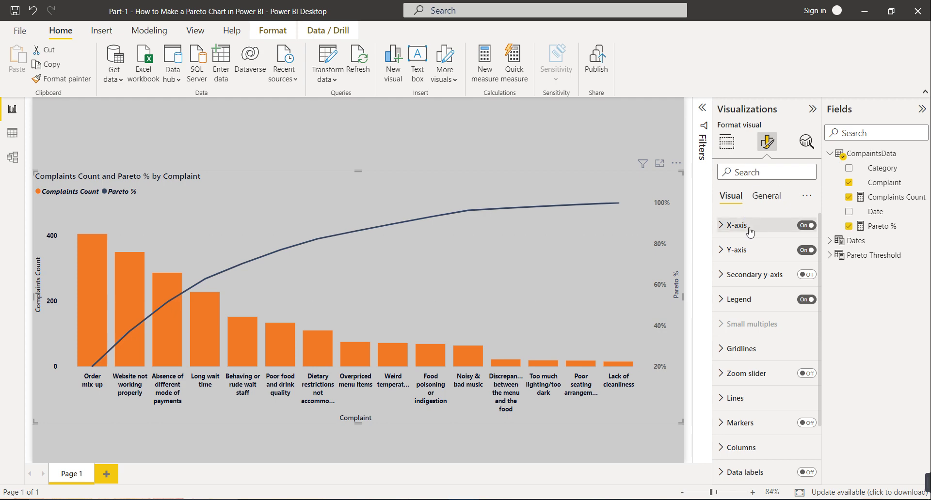
Turn on data labels showing column counts and line percentages
scroll(753, 426, "down", 2)
left_click(806, 399)
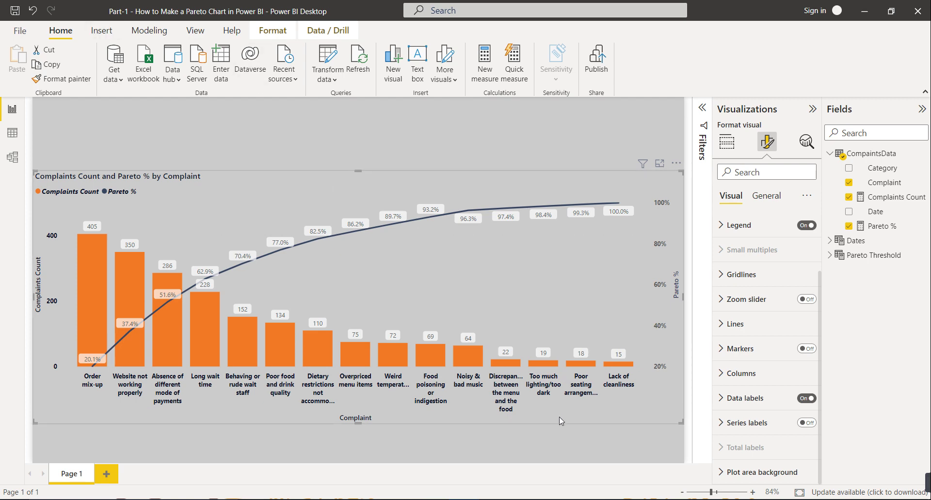
Open conditional formatting for the column colour and choose the Rules format style
left_click(738, 373)
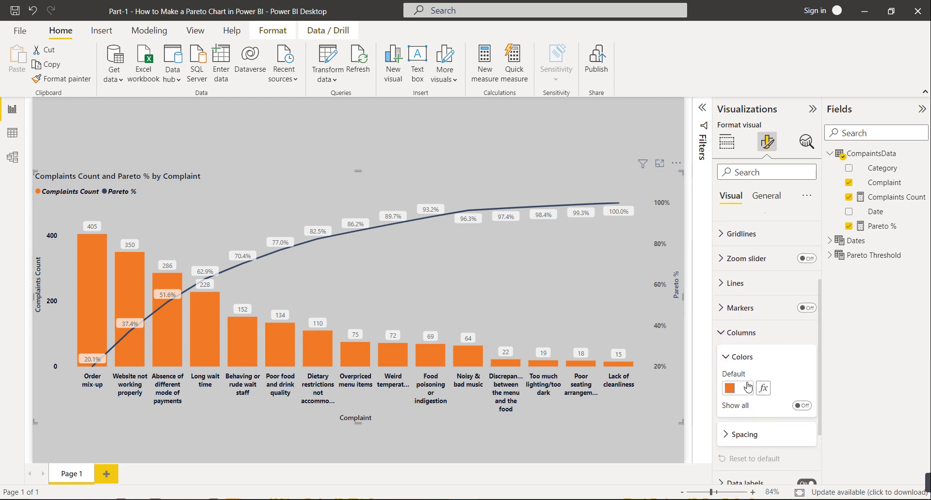
left_click(748, 388)
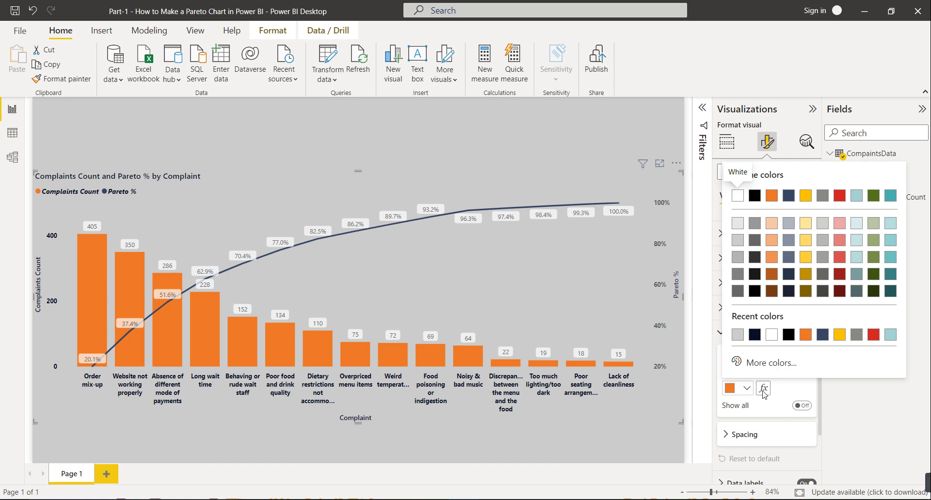
left_click(763, 391)
left_click(763, 390)
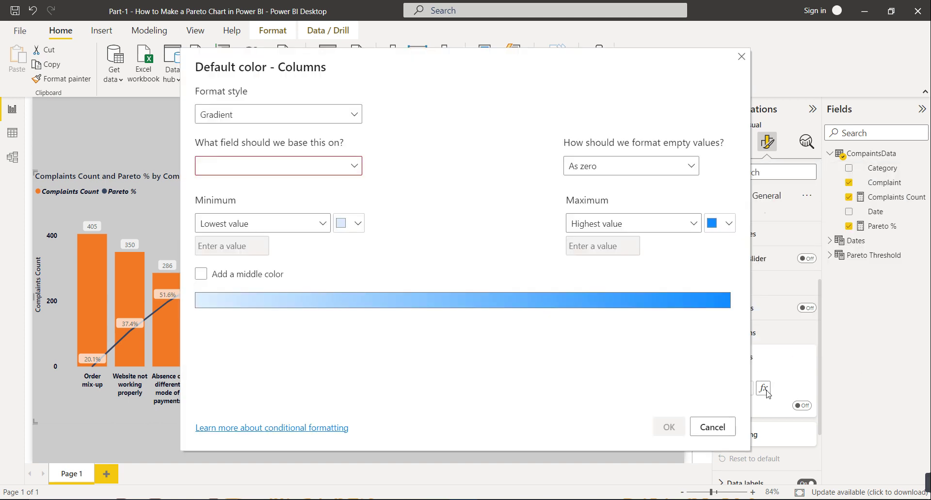
left_click(354, 115)
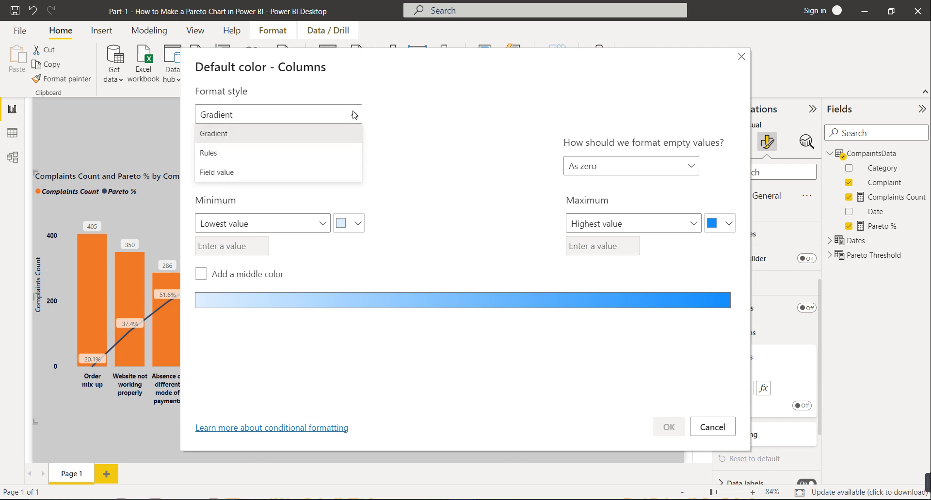
left_click(216, 153)
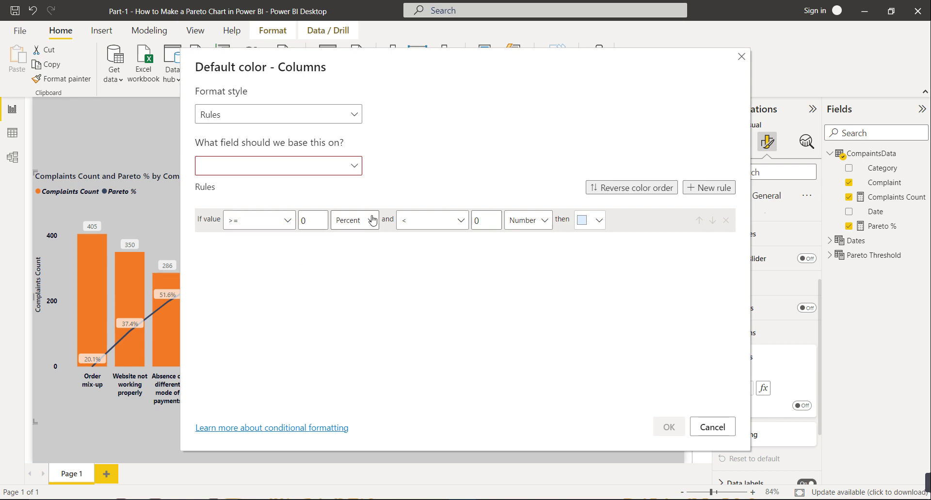
Add a Pareto % rule colouring values from 0 to below 0.7 red, and apply it
left_click(356, 221)
left_click(348, 242)
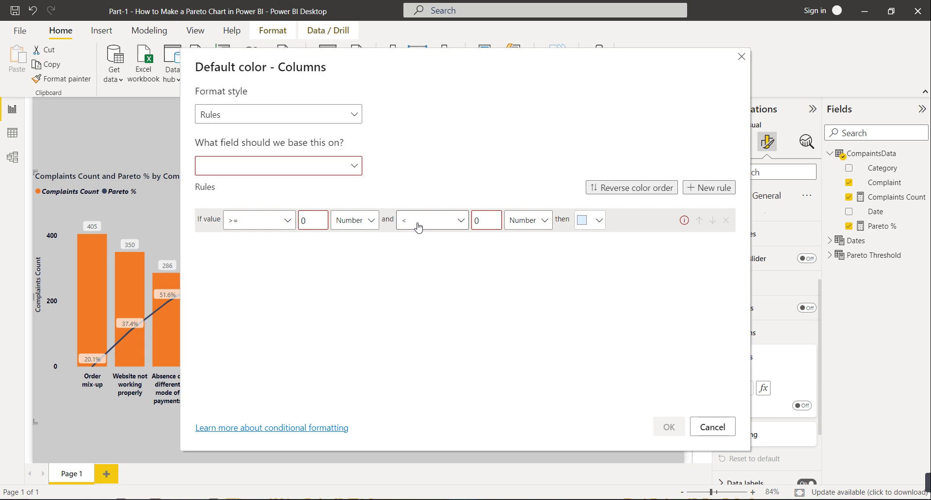
left_click(474, 221)
type(".7")
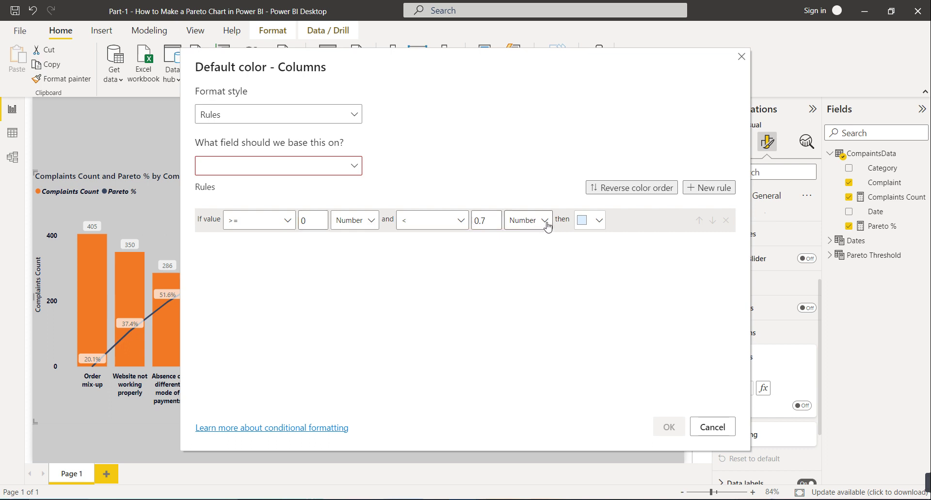
left_click(599, 221)
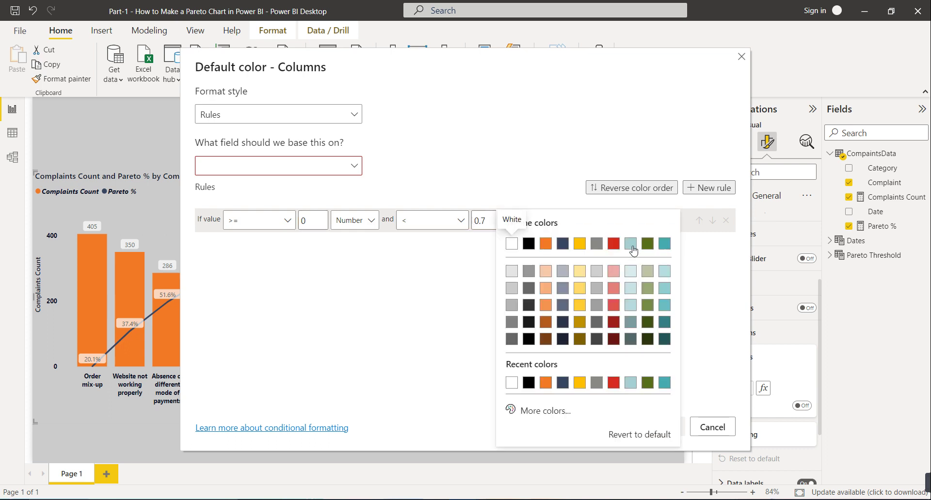
left_click(616, 247)
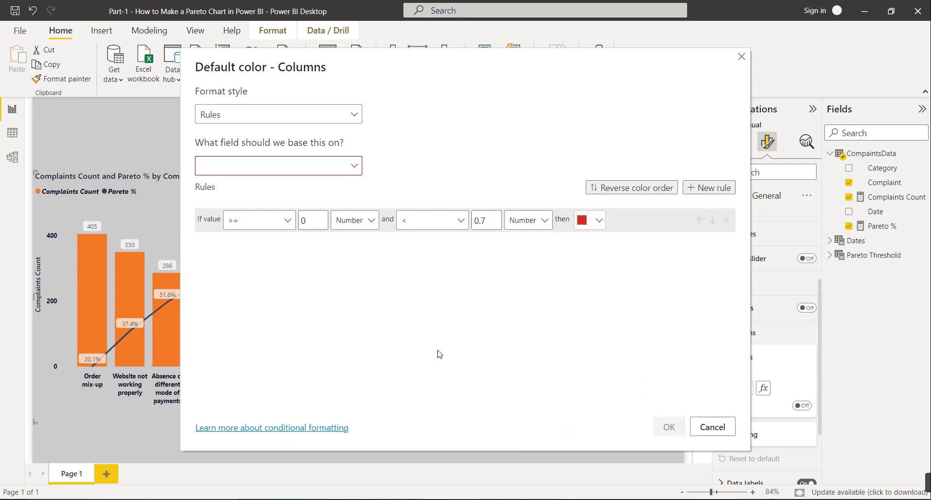
left_click(332, 171)
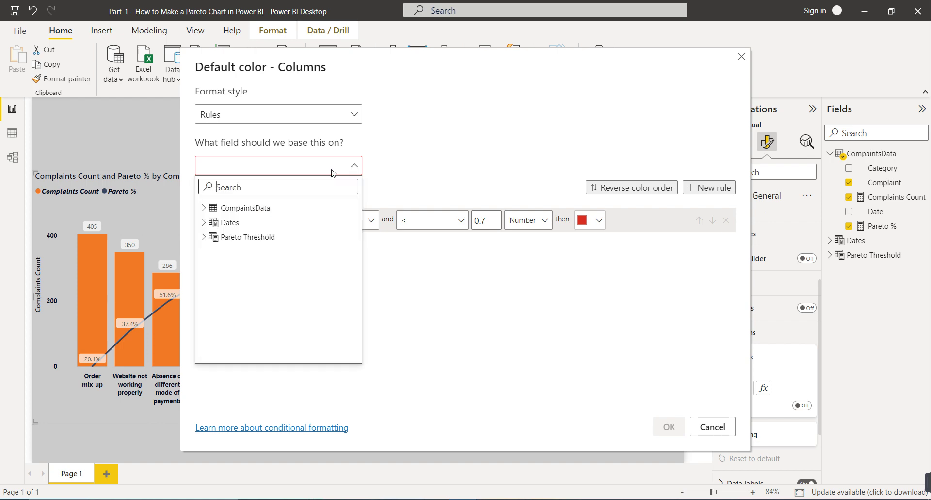
left_click(202, 210)
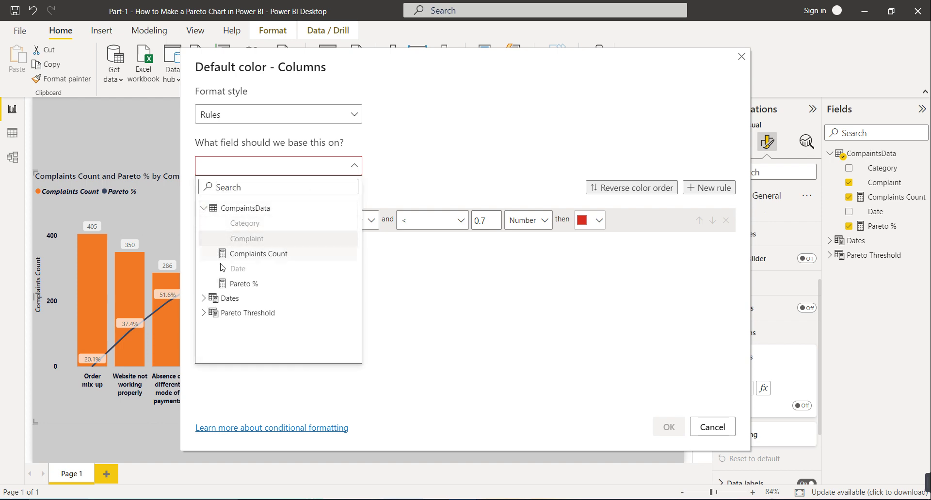
left_click(226, 281)
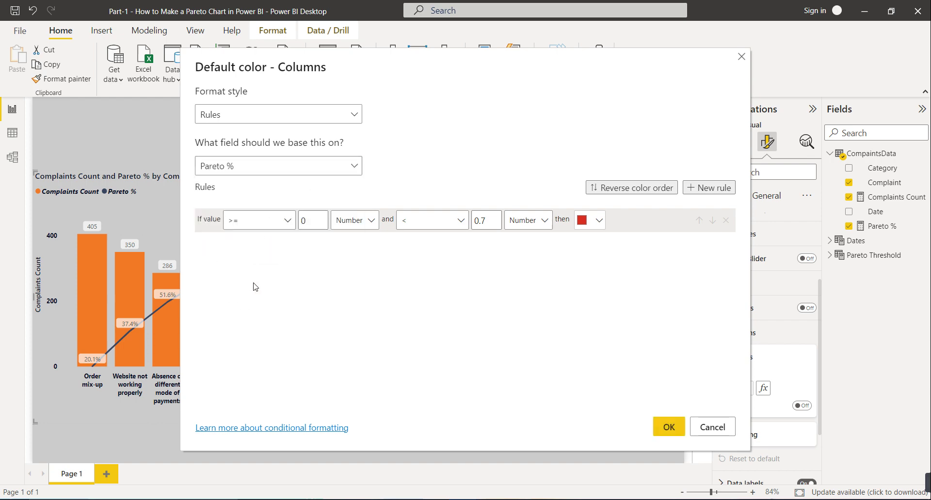
left_click(669, 426)
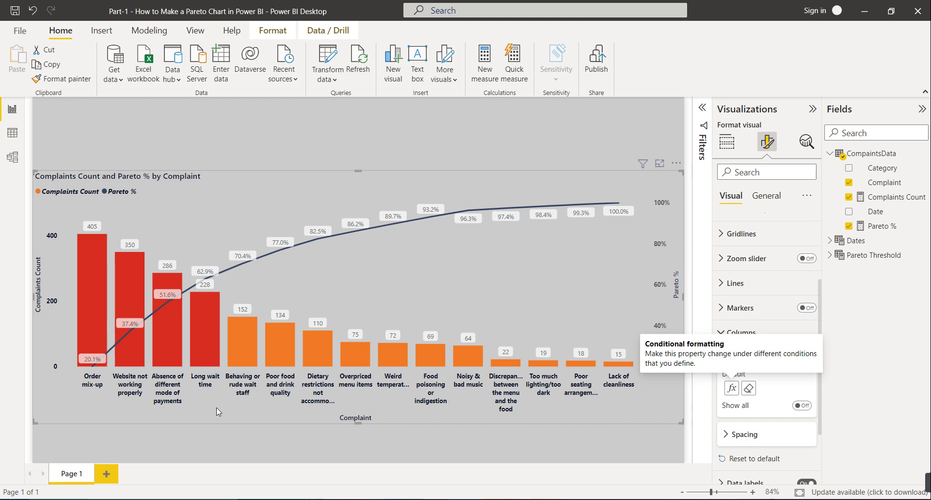
Reopen the Pareto chart's column colour conditional formatting rules via Format visual > Columns
left_click(601, 435)
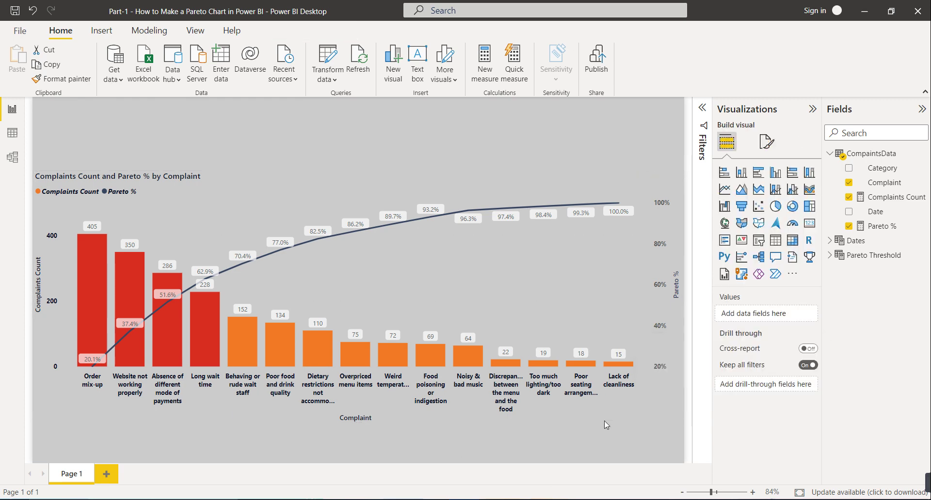
left_click(601, 411)
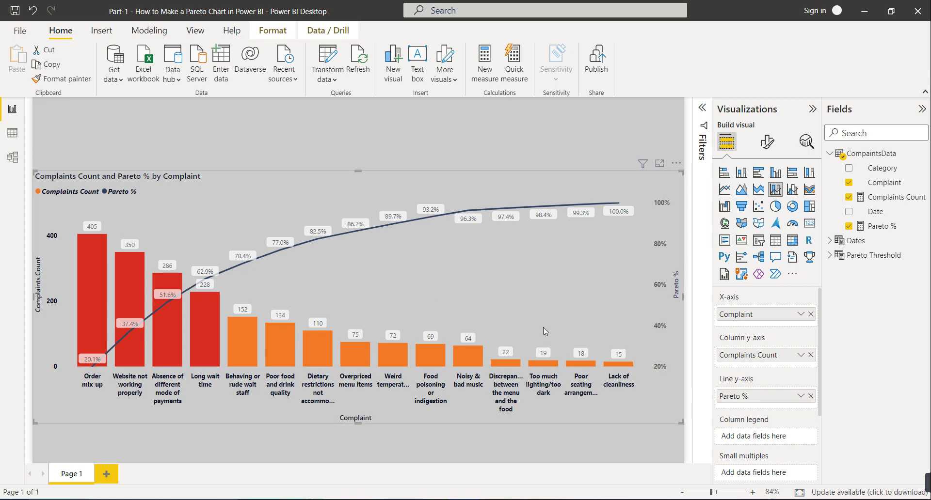
left_click(767, 141)
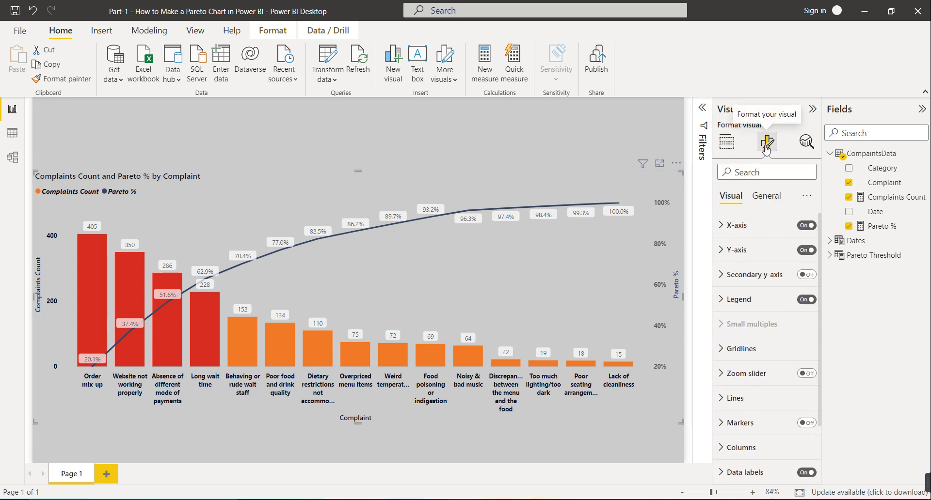
left_click(740, 448)
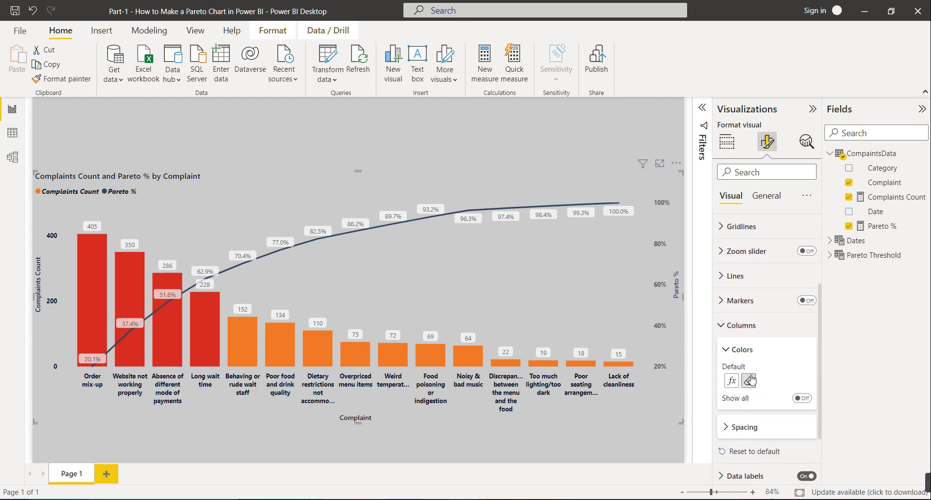
left_click(732, 382)
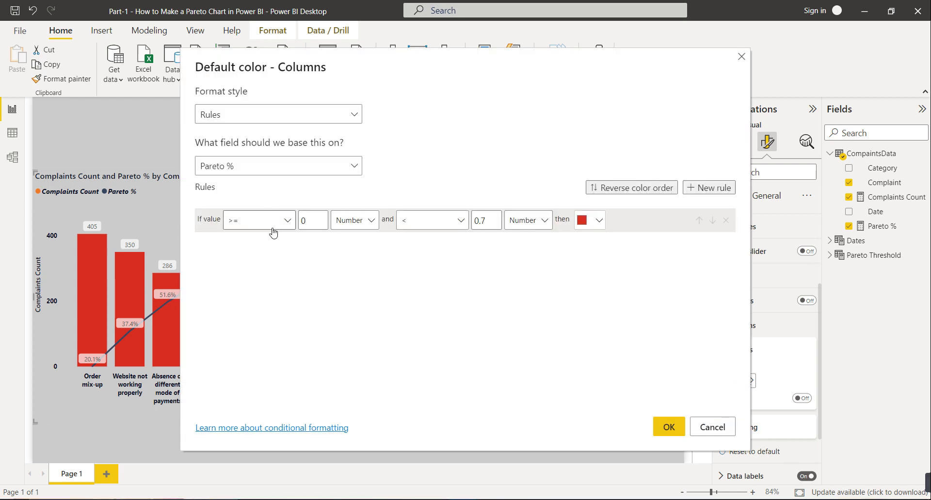
Raise the rule's upper bound from 0.7 to 0.85 and colour matching columns dark brown
left_click(492, 219)
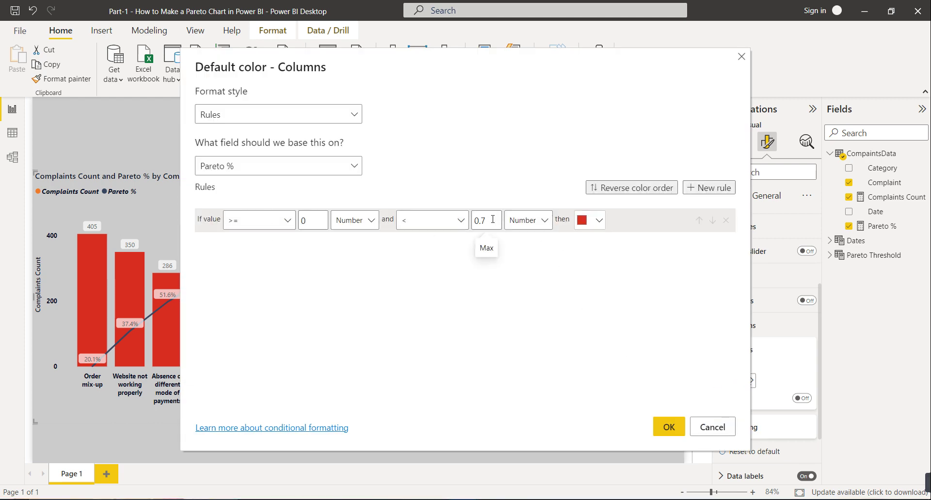
key("BackSpace")
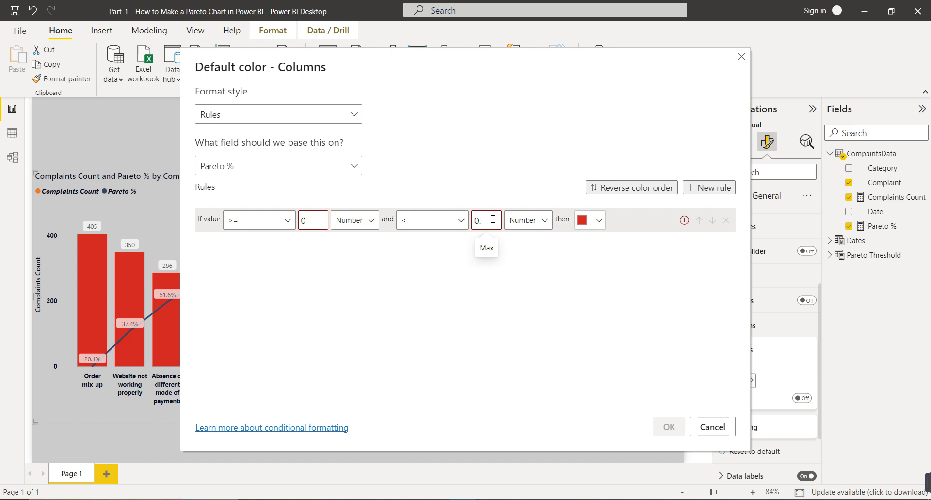
type("85")
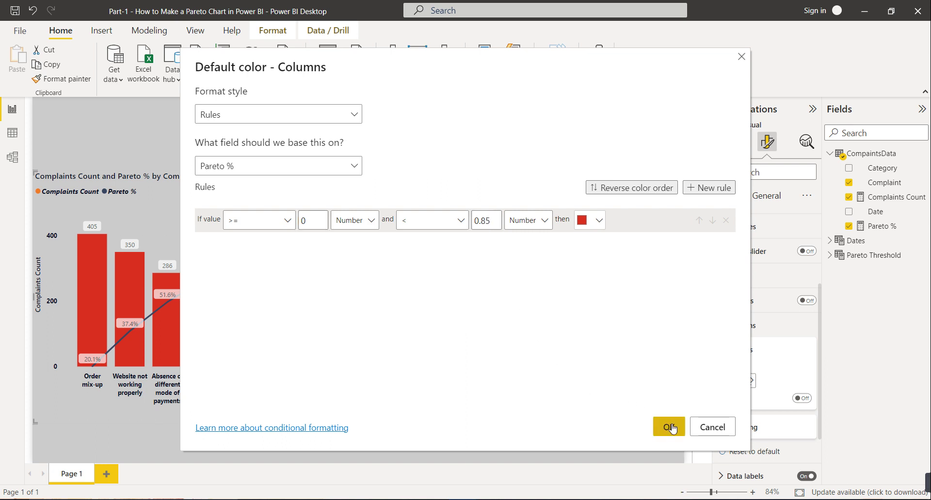
left_click(596, 227)
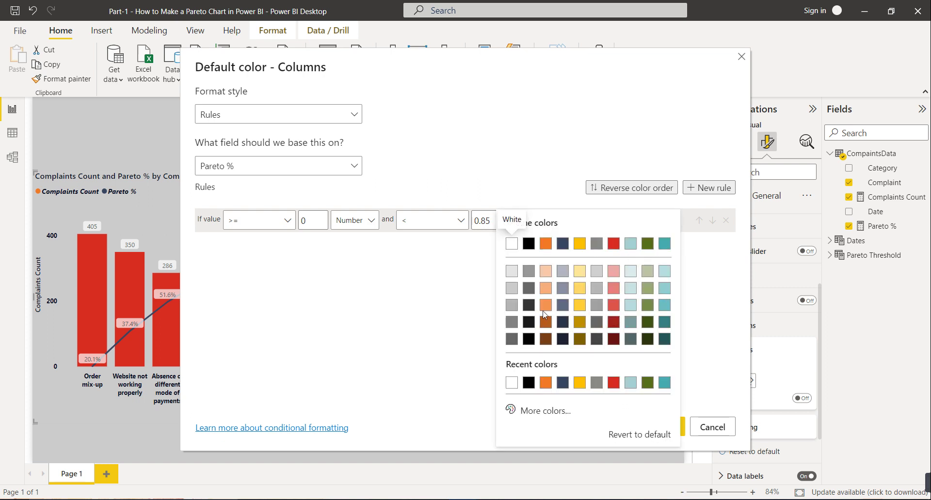
left_click(579, 339)
left_click(668, 426)
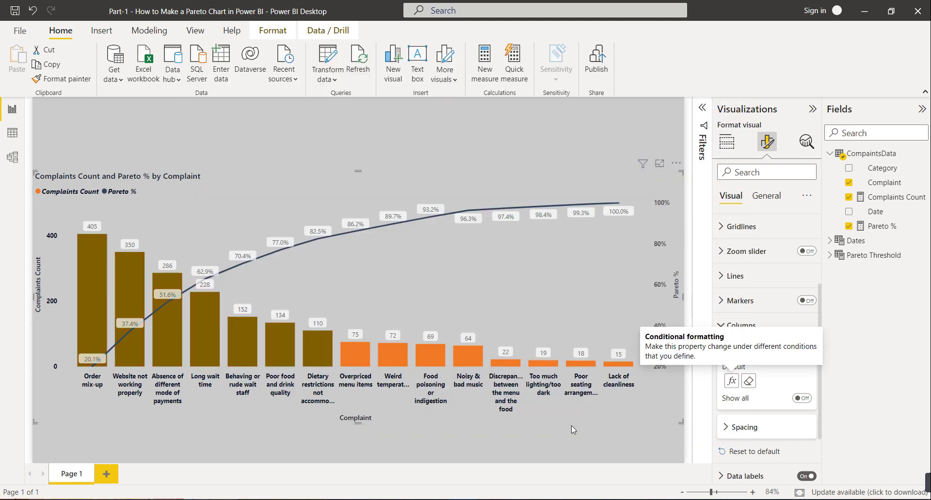